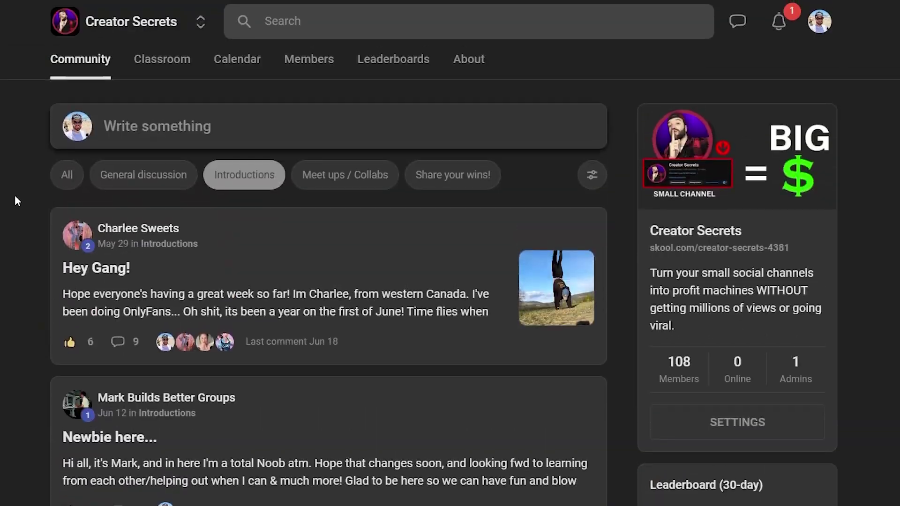
- Open the Classroom of the Creator Secrets community in Skool
{"action": "left_click", "coordinate": [157, 60]}
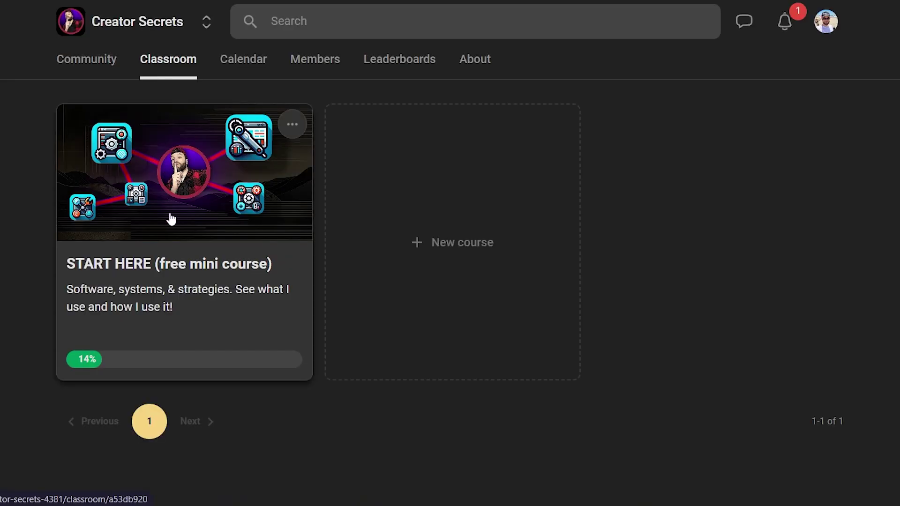
- Open the 'START HERE (free mini course)' course card
{"action": "left_click", "coordinate": [159, 286]}
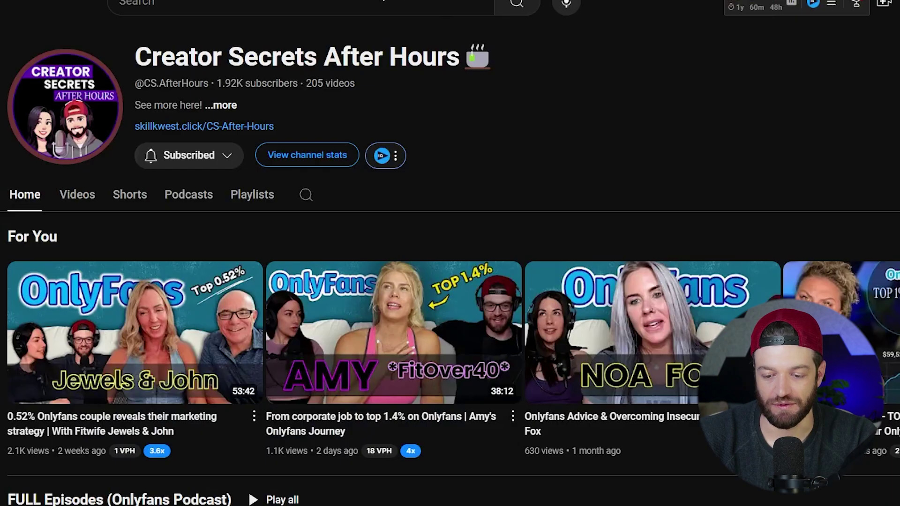
- Open the 'From corporate job to top 1.4%' episode from FULL Episodes and copy its URL
{"action": "scroll", "coordinate": [269, 18], "scroll_direction": "down", "scroll_amount": 8}
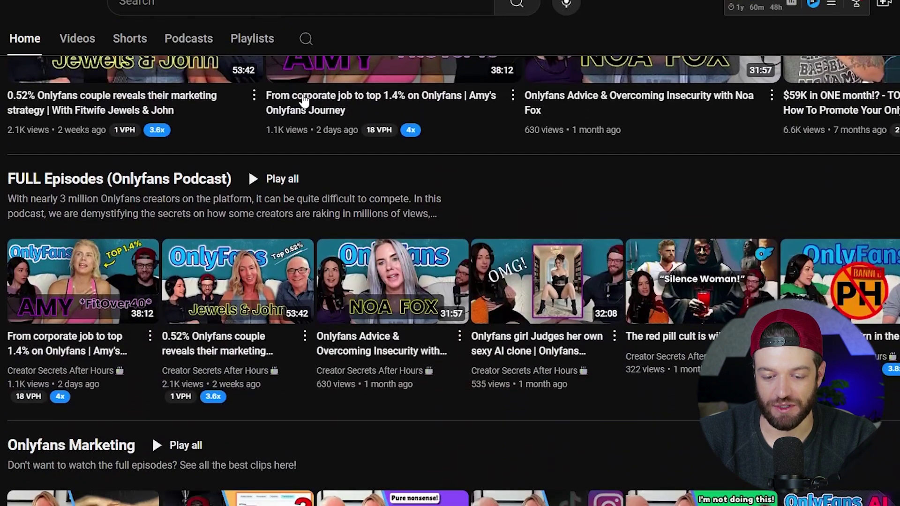
{"action": "scroll", "coordinate": [167, 171], "scroll_direction": "up", "scroll_amount": 2}
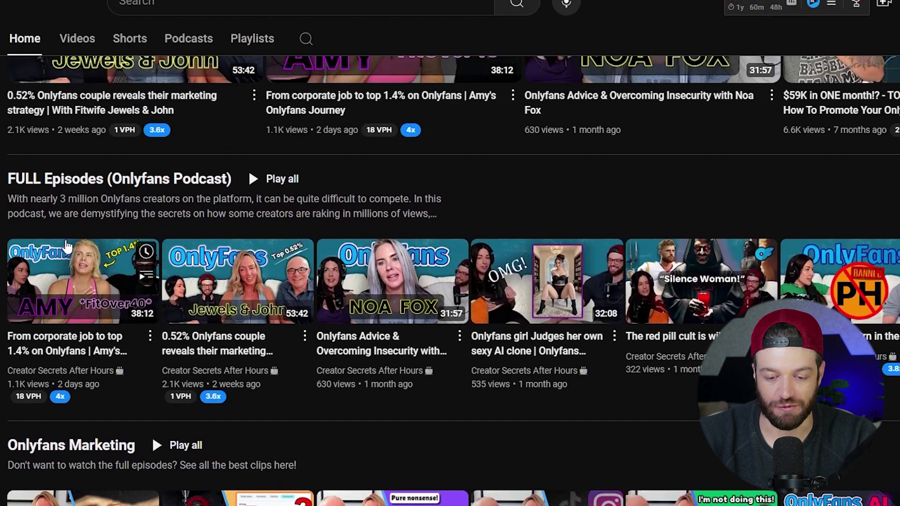
{"action": "scroll", "coordinate": [68, 225], "scroll_direction": "down", "scroll_amount": 2}
{"action": "left_click", "coordinate": [107, 176]}
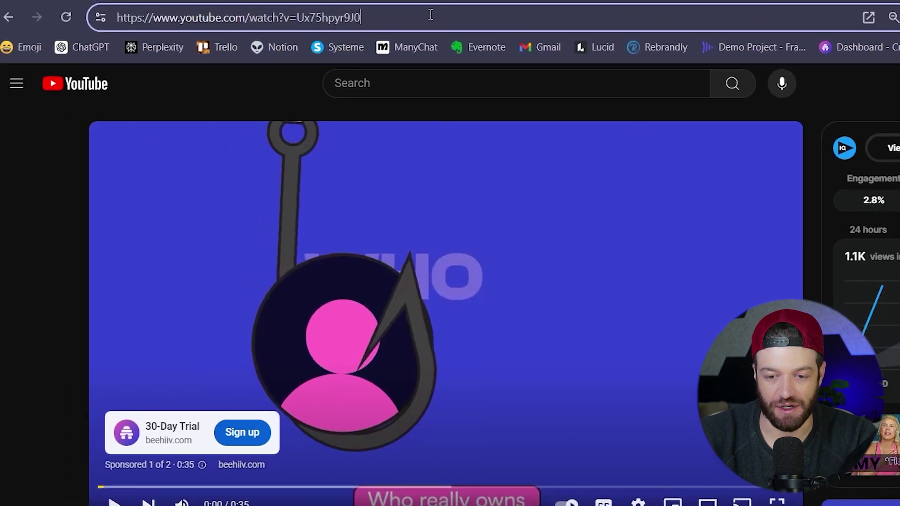
{"action": "left_click", "coordinate": [431, 17]}
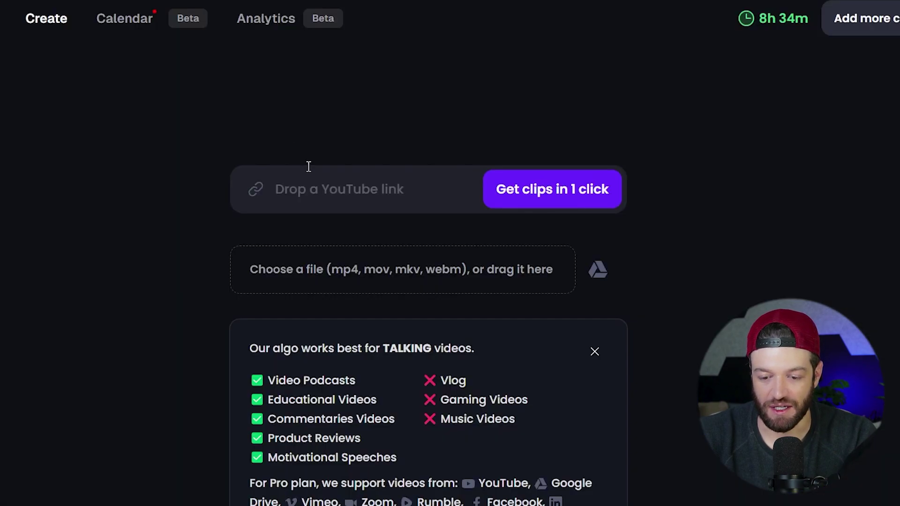
{"action": "left_click", "coordinate": [296, 197]}
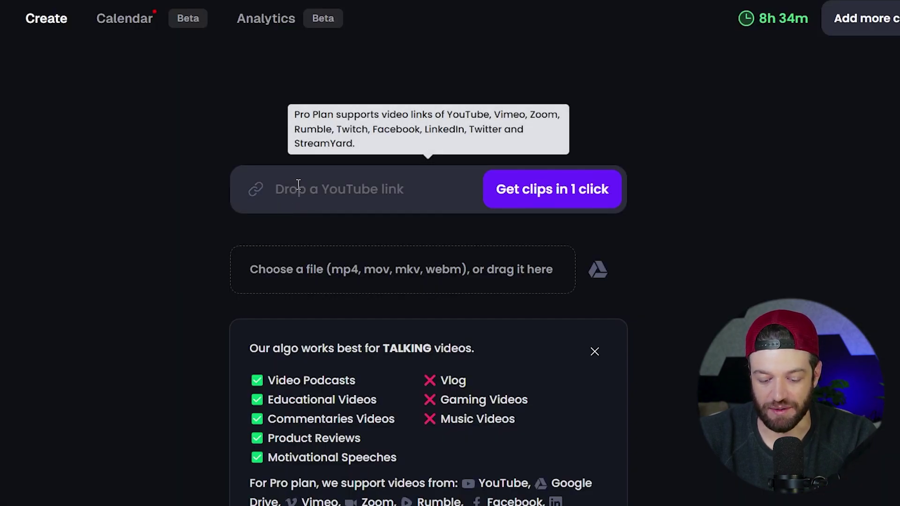
- Paste the episode's YouTube link into OpusClip and choose the Popline caption preset
{"action": "type", "text": "https://www.youtube.com/watch?v=Ux75hpyr9JQ"}
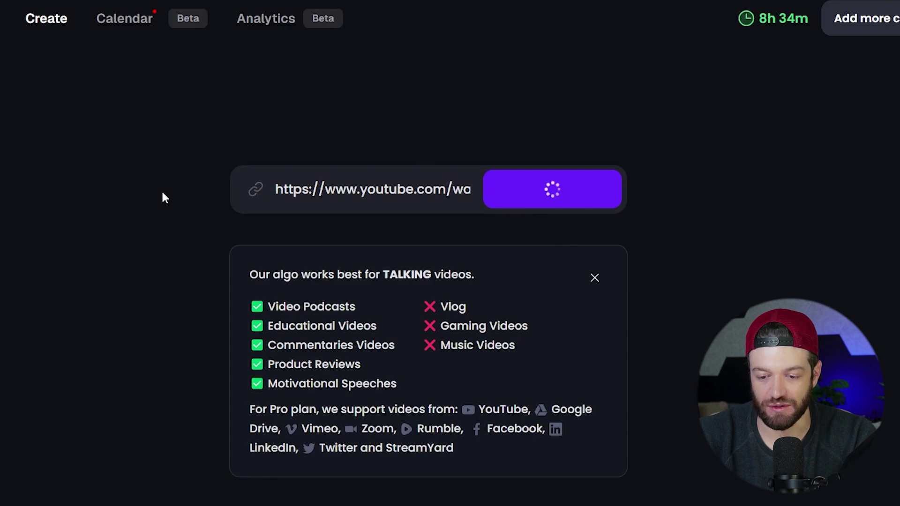
{"action": "scroll", "coordinate": [265, 136], "scroll_direction": "down", "scroll_amount": 3}
{"action": "scroll", "coordinate": [287, 291], "scroll_direction": "up", "scroll_amount": 3}
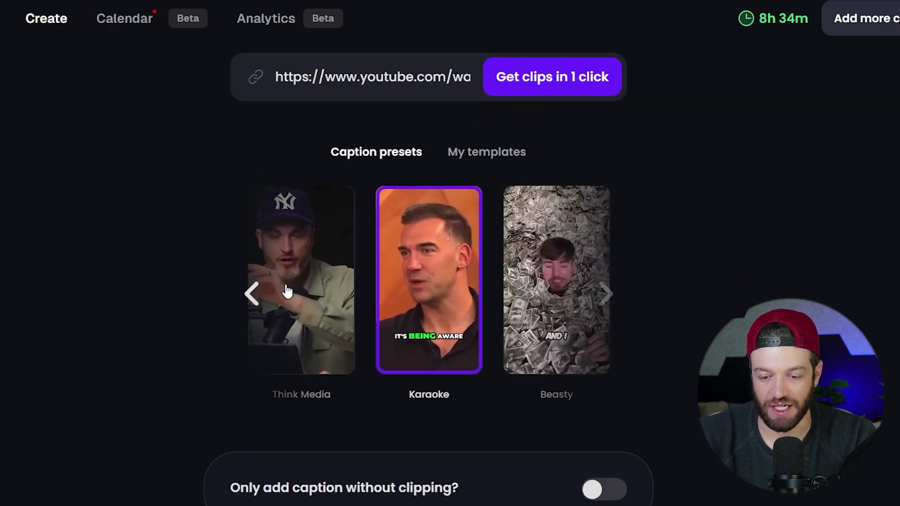
{"action": "left_click", "coordinate": [252, 293]}
{"action": "left_click", "coordinate": [251, 293]}
{"action": "left_click", "coordinate": [252, 294]}
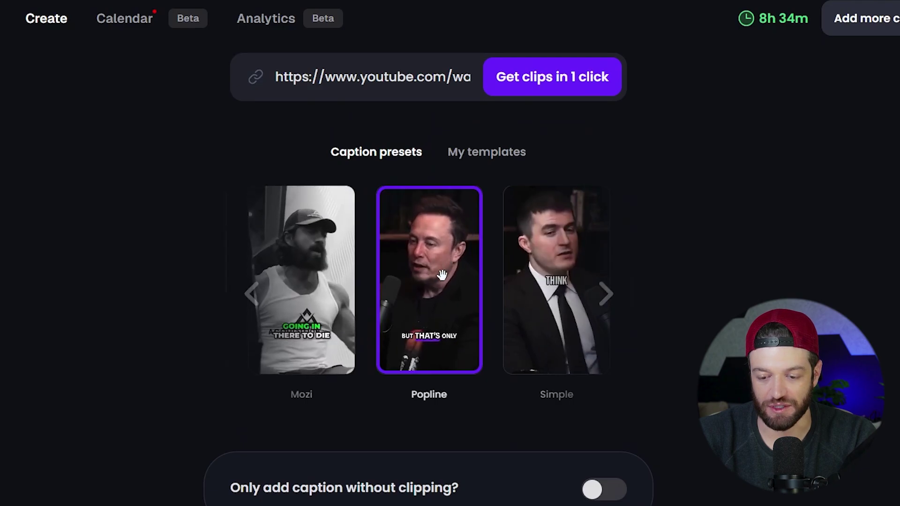
- Set the preferred clip length to <30s and 30s~60s
{"action": "scroll", "coordinate": [442, 275], "scroll_direction": "down", "scroll_amount": 10}
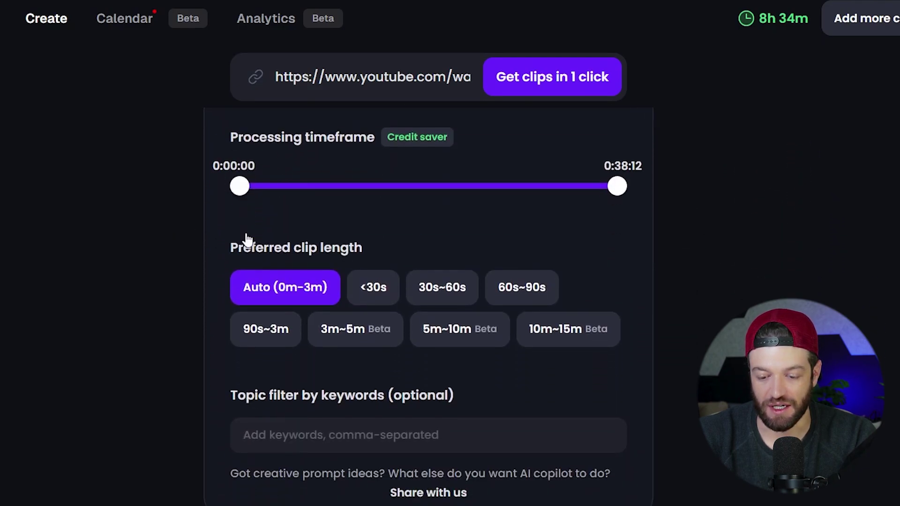
{"action": "scroll", "coordinate": [343, 275], "scroll_direction": "up", "scroll_amount": 2}
{"action": "scroll", "coordinate": [344, 281], "scroll_direction": "down", "scroll_amount": 2}
{"action": "scroll", "coordinate": [344, 299], "scroll_direction": "up", "scroll_amount": 1}
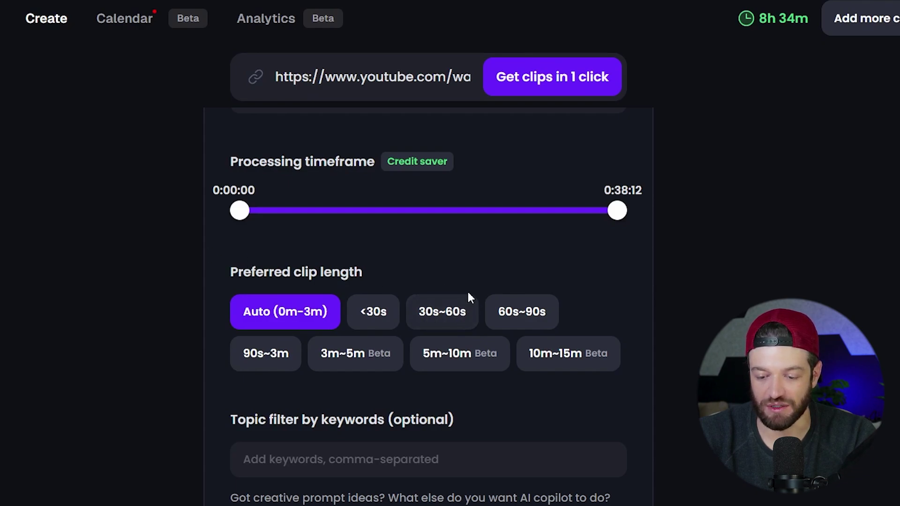
{"action": "left_click", "coordinate": [435, 317]}
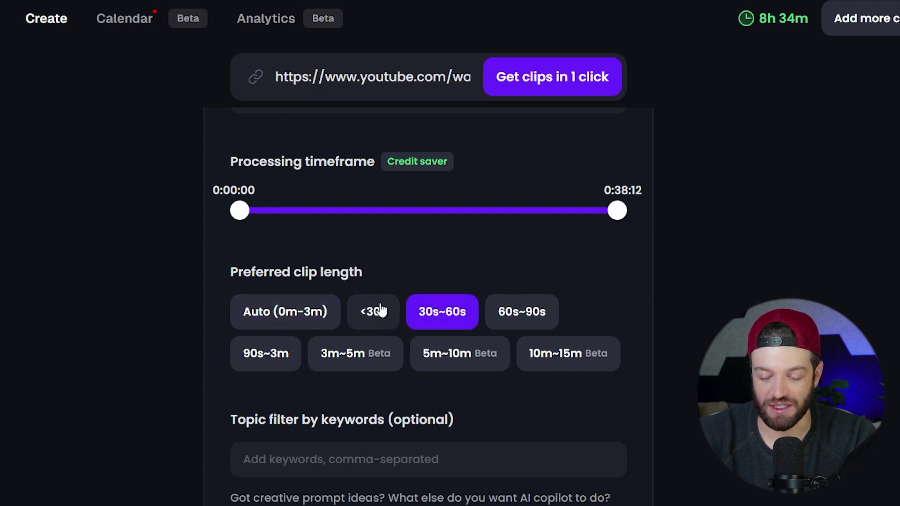
{"action": "left_click", "coordinate": [362, 309]}
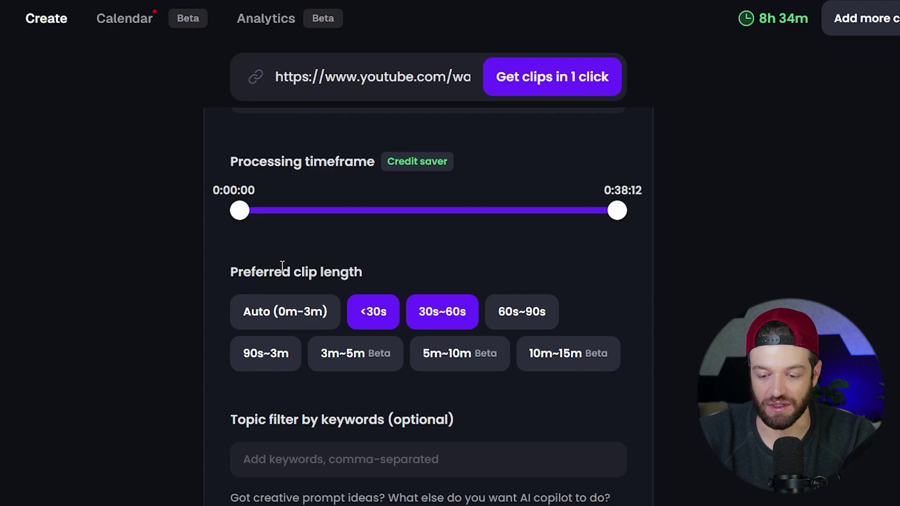
{"action": "scroll", "coordinate": [143, 227], "scroll_direction": "up", "scroll_amount": 10}
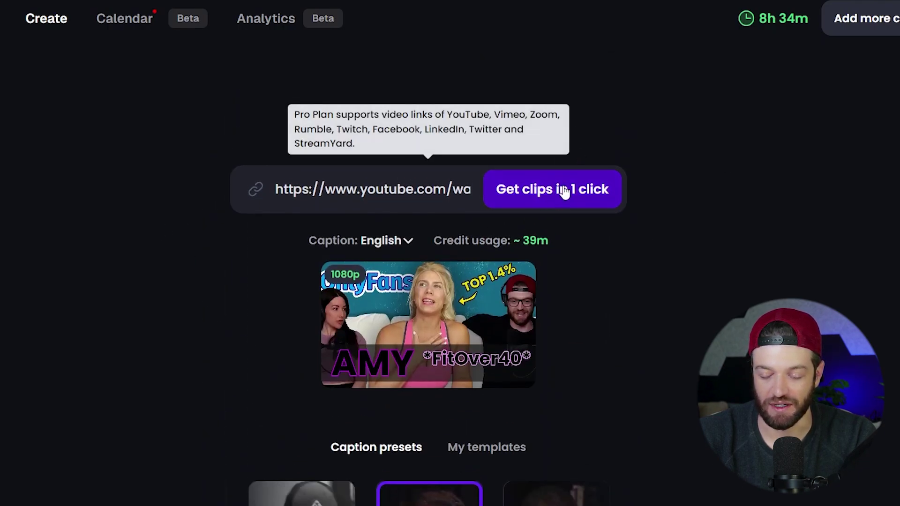
- Start generating clips from the Amy episode with 'Get clips in 1 click'
{"action": "left_click", "coordinate": [563, 194]}
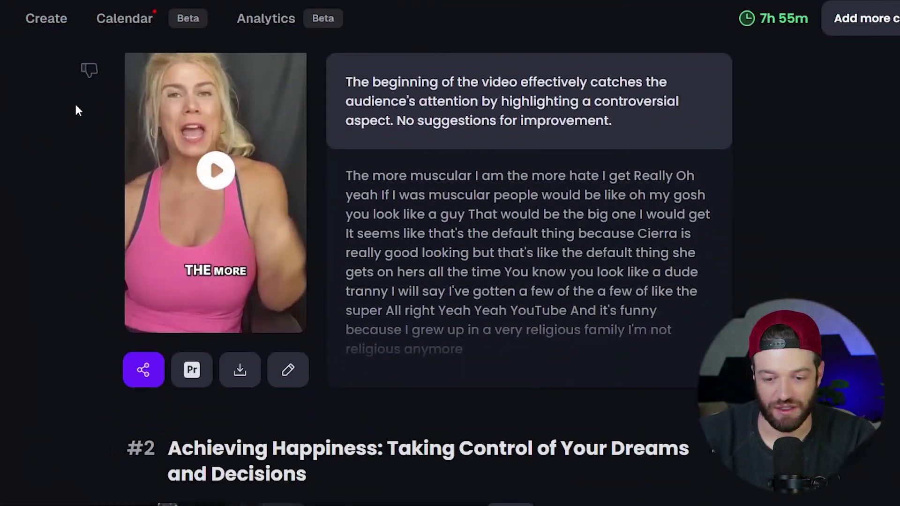
- Play, then pause, clip #2 'Achieving Happiness: Taking Control of Your Dreams and Decisions'
{"action": "scroll", "coordinate": [76, 110], "scroll_direction": "down", "scroll_amount": 9}
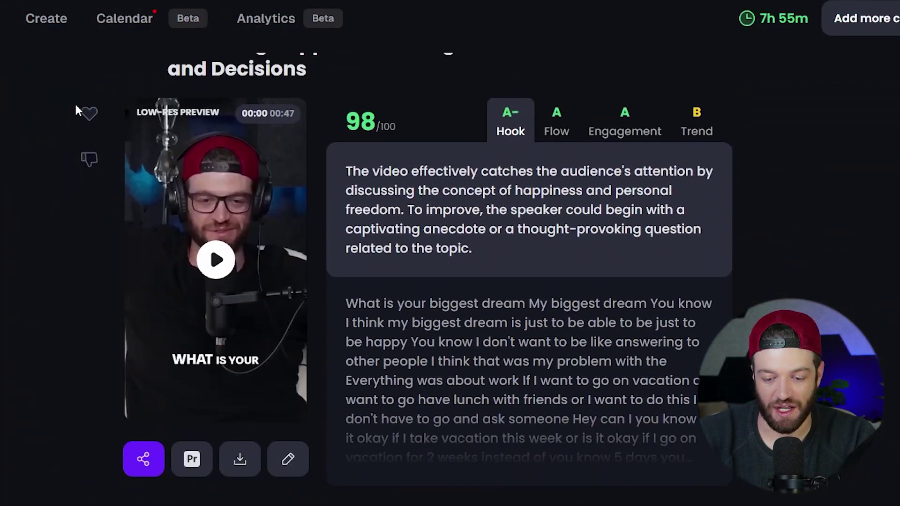
{"action": "scroll", "coordinate": [76, 110], "scroll_direction": "down", "scroll_amount": 10}
{"action": "scroll", "coordinate": [77, 110], "scroll_direction": "up", "scroll_amount": 4}
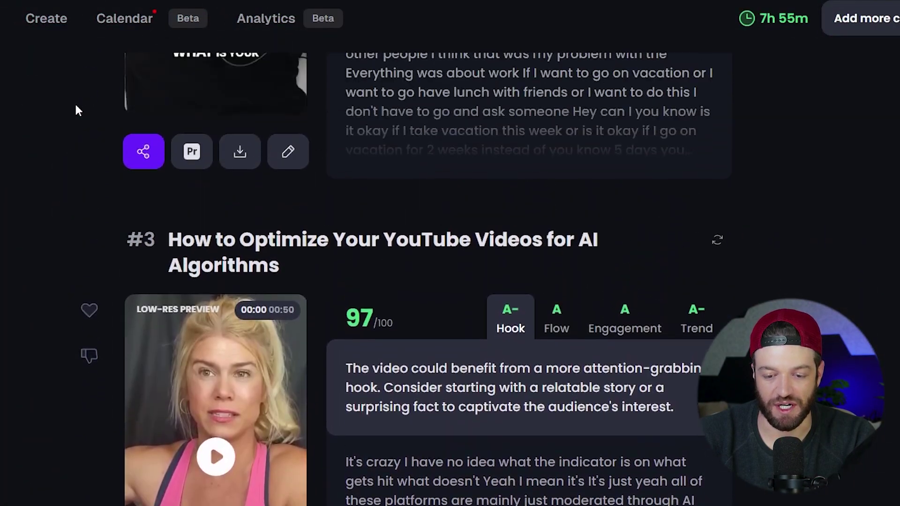
{"action": "scroll", "coordinate": [77, 110], "scroll_direction": "up", "scroll_amount": 7}
{"action": "scroll", "coordinate": [76, 110], "scroll_direction": "down", "scroll_amount": 1}
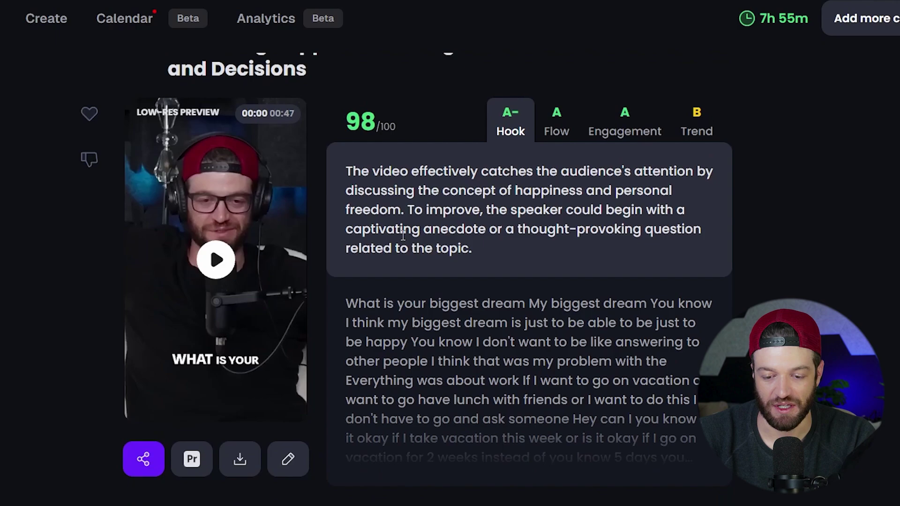
{"action": "left_click", "coordinate": [216, 266]}
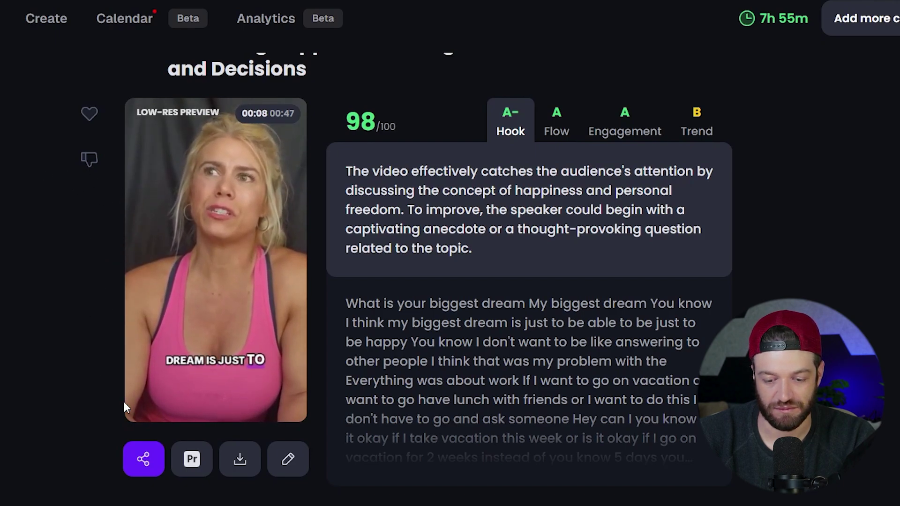
{"action": "mouse_move", "coordinate": [201, 340]}
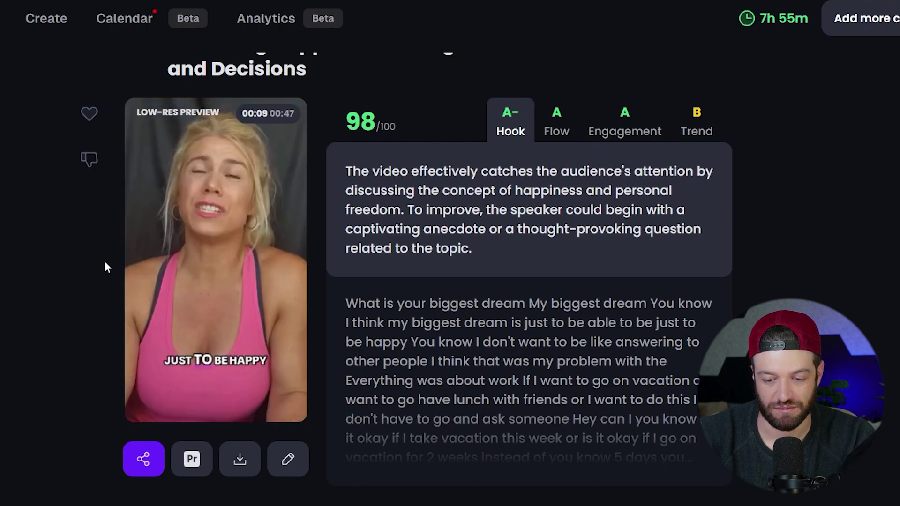
{"action": "left_click", "coordinate": [186, 264]}
- Browse the rest of the generated clips list
{"action": "scroll", "coordinate": [108, 255], "scroll_direction": "up", "scroll_amount": 4}
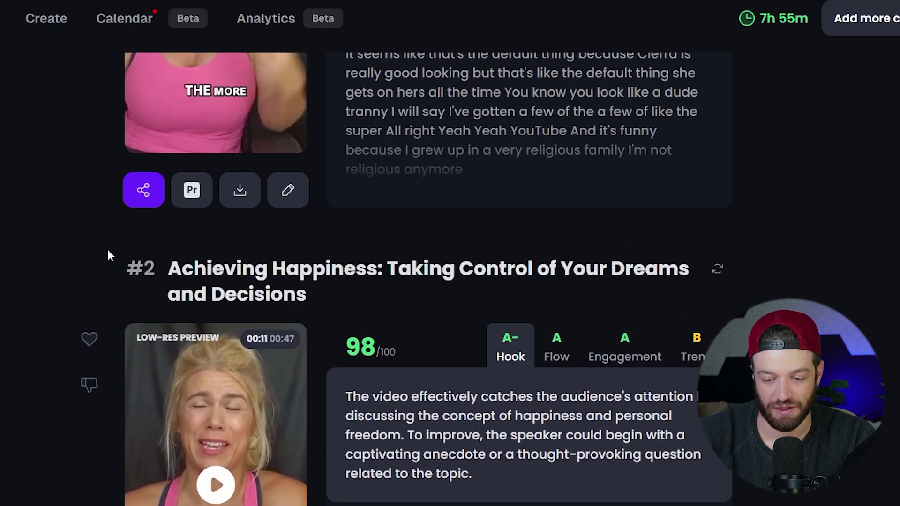
{"action": "scroll", "coordinate": [107, 251], "scroll_direction": "down", "scroll_amount": 3}
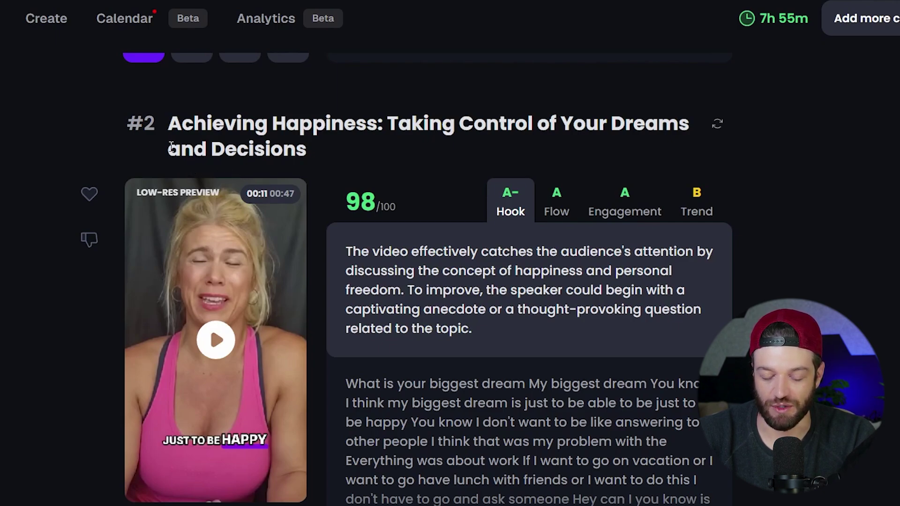
{"action": "scroll", "coordinate": [199, 147], "scroll_direction": "down", "scroll_amount": 2}
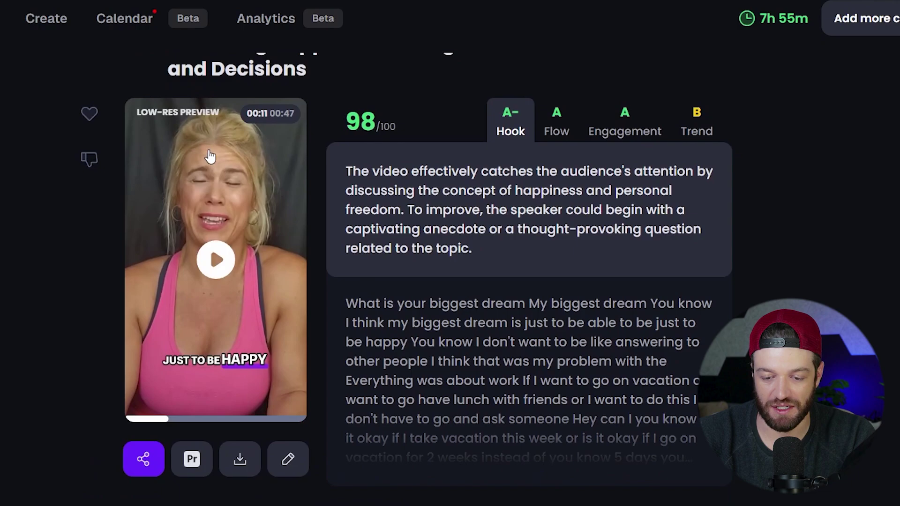
{"action": "scroll", "coordinate": [185, 162], "scroll_direction": "down", "scroll_amount": 4}
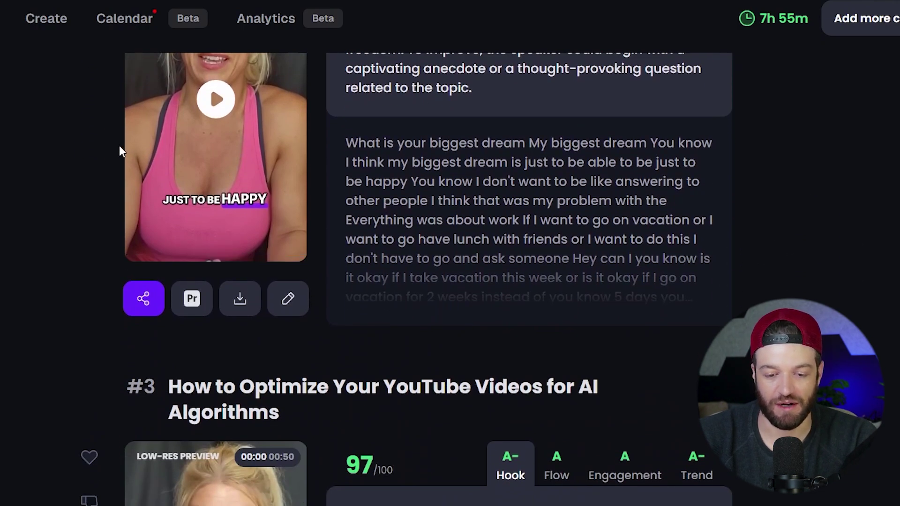
{"action": "scroll", "coordinate": [119, 145], "scroll_direction": "up", "scroll_amount": 2}
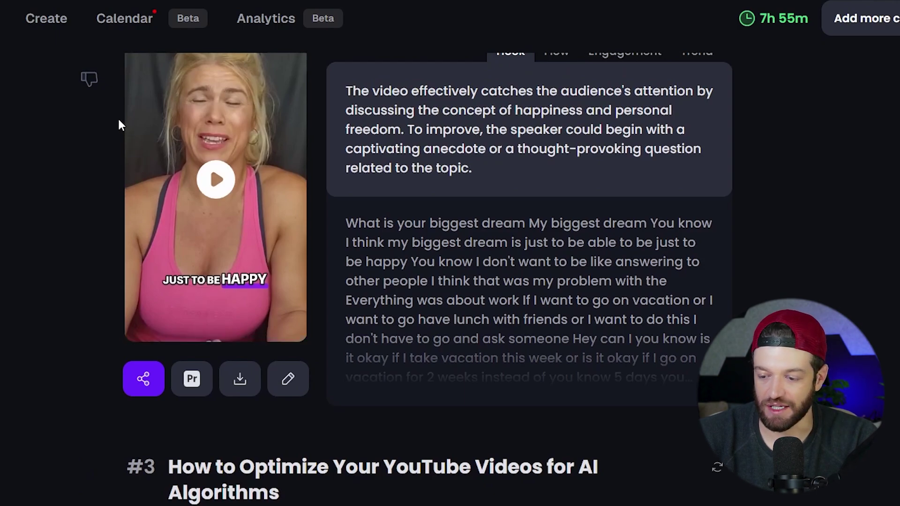
{"action": "scroll", "coordinate": [108, 120], "scroll_direction": "up", "scroll_amount": 1}
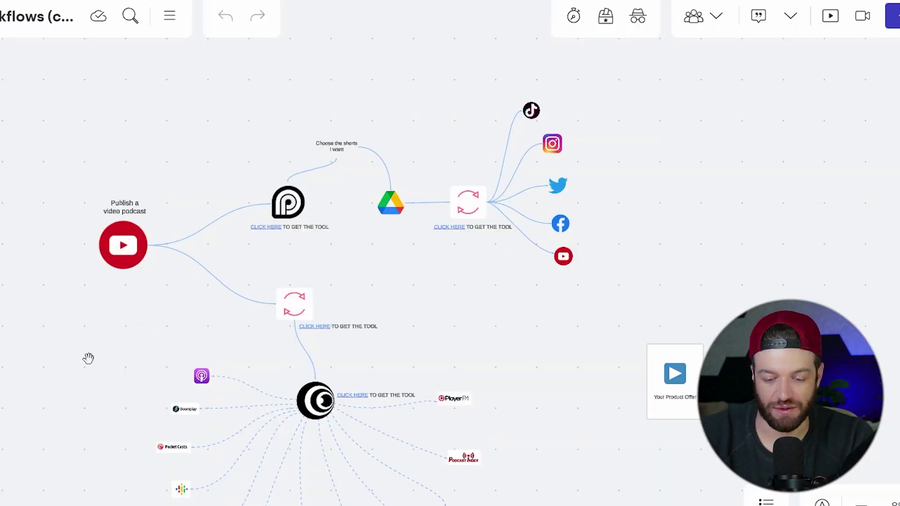
- With the pen, circle the 'Publish a video podcast' title and draw an arrow to it
{"action": "left_click_drag", "start_coordinate": [88, 358], "coordinate": [141, 331]}
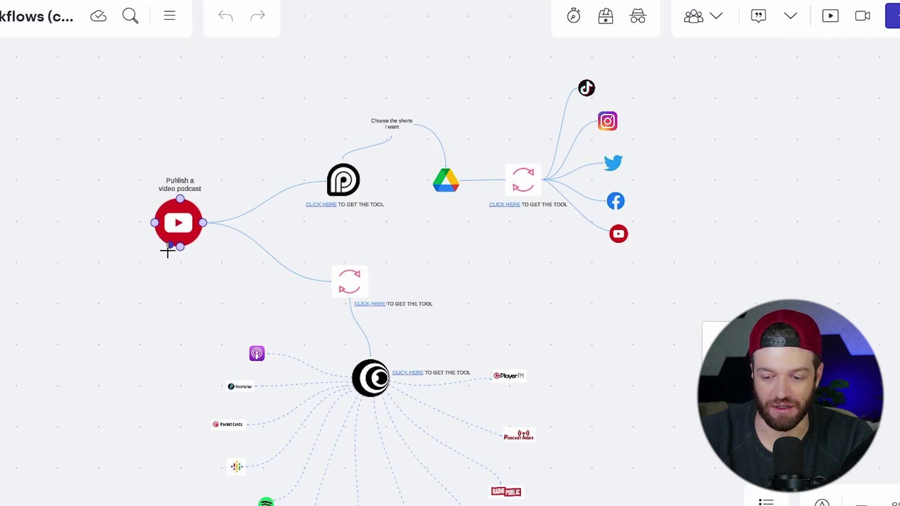
{"action": "scroll", "coordinate": [126, 230], "scroll_direction": "left", "scroll_amount": 2}
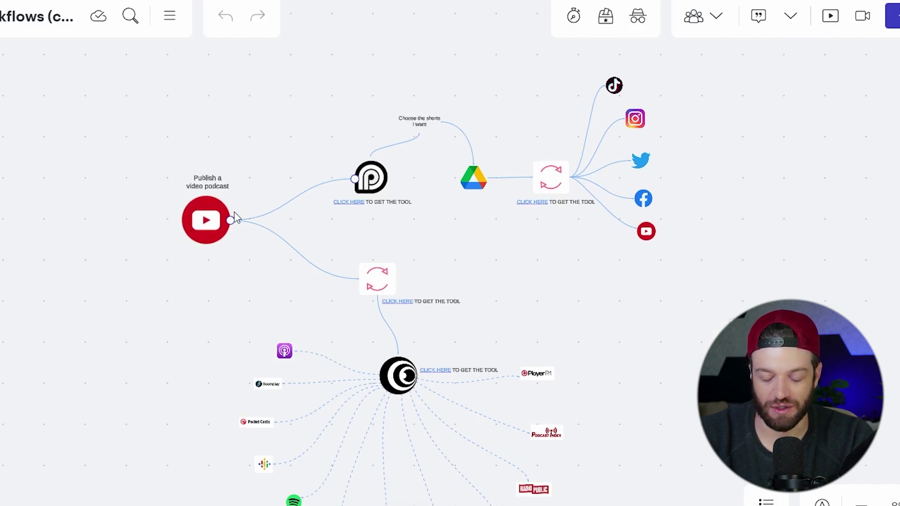
{"action": "scroll", "coordinate": [185, 197], "scroll_direction": "up", "scroll_amount": 10}
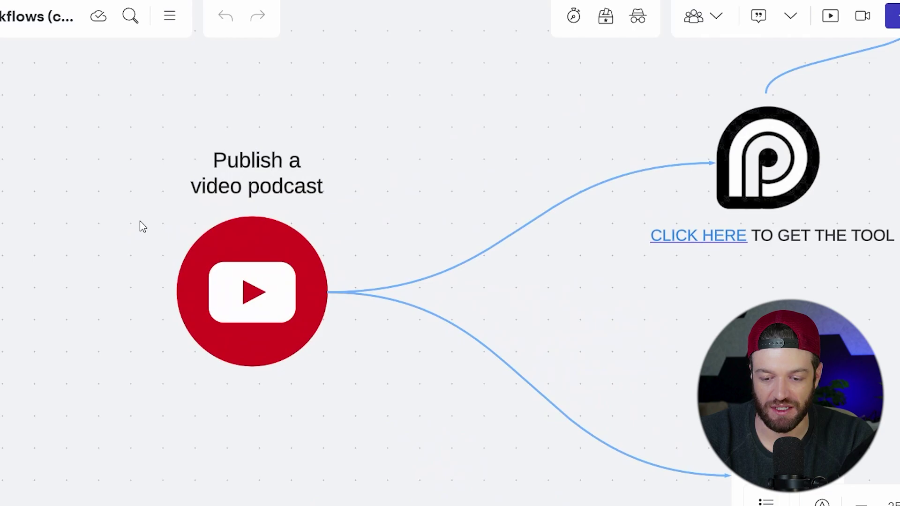
{"action": "scroll", "coordinate": [75, 289], "scroll_direction": "up", "scroll_amount": 3}
{"action": "key", "text": "p"}
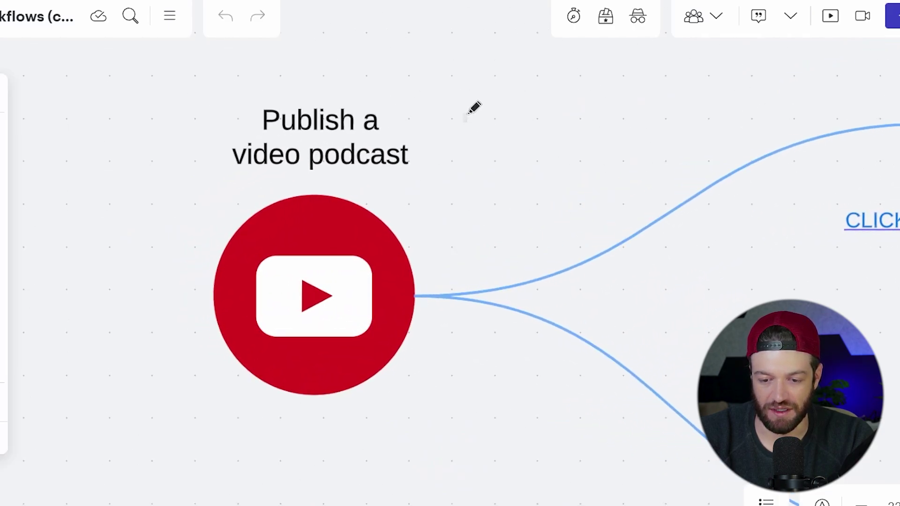
{"action": "mouse_move", "coordinate": [456, 105]}
{"action": "left_mouse_down"}
{"action": "mouse_move", "coordinate": [271, 70]}
{"action": "mouse_move", "coordinate": [221, 176]}
{"action": "mouse_move", "coordinate": [436, 90]}
{"action": "left_mouse_up"}
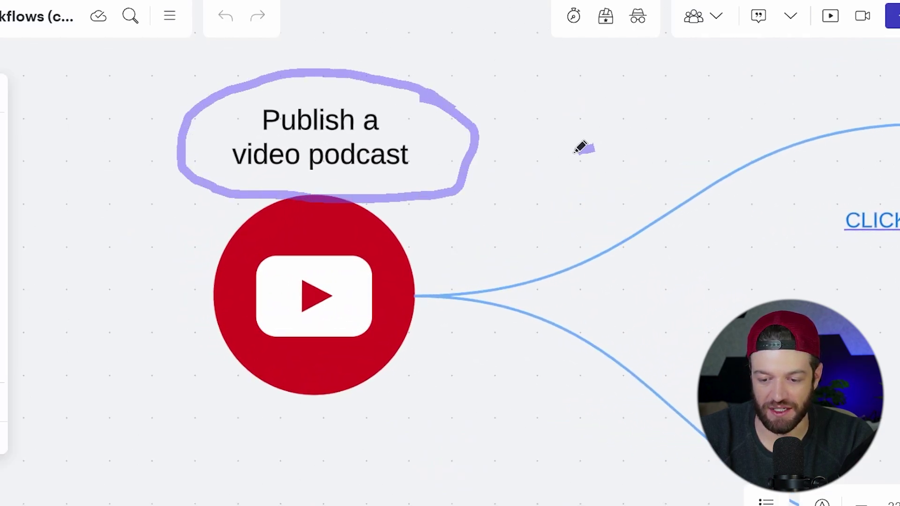
{"action": "left_click_drag", "start_coordinate": [580, 147], "coordinate": [437, 225]}
- Circle the first tool block, the 'Choose the shorts I want' note and the sync block, with an arrow to Drive
{"action": "left_click_drag", "start_coordinate": [891, 283], "coordinate": [282, 397]}
{"action": "mouse_move", "coordinate": [464, 196]}
{"action": "left_mouse_down"}
{"action": "mouse_move", "coordinate": [276, 133]}
{"action": "mouse_move", "coordinate": [134, 341]}
{"action": "mouse_move", "coordinate": [403, 436]}
{"action": "mouse_move", "coordinate": [527, 373]}
{"action": "mouse_move", "coordinate": [511, 243]}
{"action": "mouse_move", "coordinate": [464, 197]}
{"action": "left_mouse_up"}
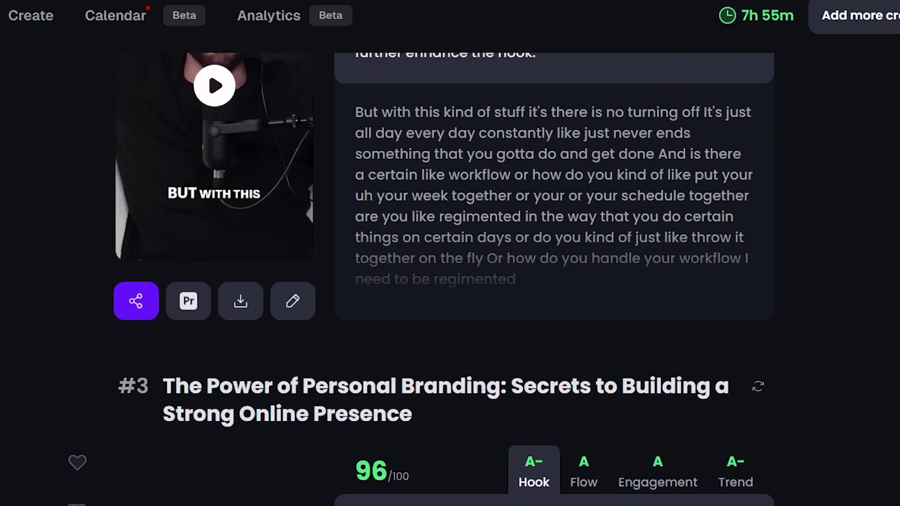
{"action": "scroll", "coordinate": [450, 253], "scroll_direction": "down", "scroll_amount": 4}
{"action": "scroll", "coordinate": [450, 253], "scroll_direction": "down", "scroll_amount": 5}
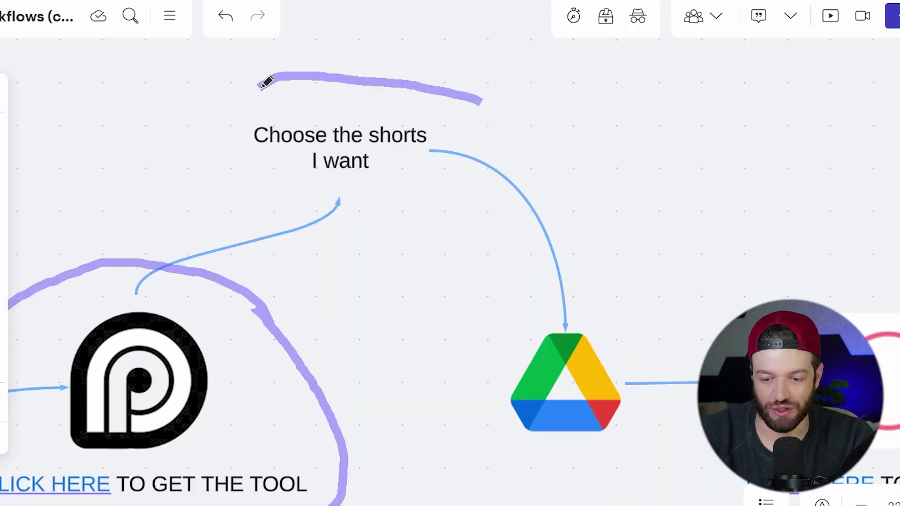
{"action": "mouse_move", "coordinate": [267, 83]}
{"action": "left_mouse_down"}
{"action": "mouse_move", "coordinate": [253, 169]}
{"action": "mouse_move", "coordinate": [364, 195]}
{"action": "mouse_move", "coordinate": [465, 134]}
{"action": "mouse_move", "coordinate": [461, 92]}
{"action": "left_mouse_up"}
{"action": "left_click_drag", "start_coordinate": [598, 118], "coordinate": [430, 116]}
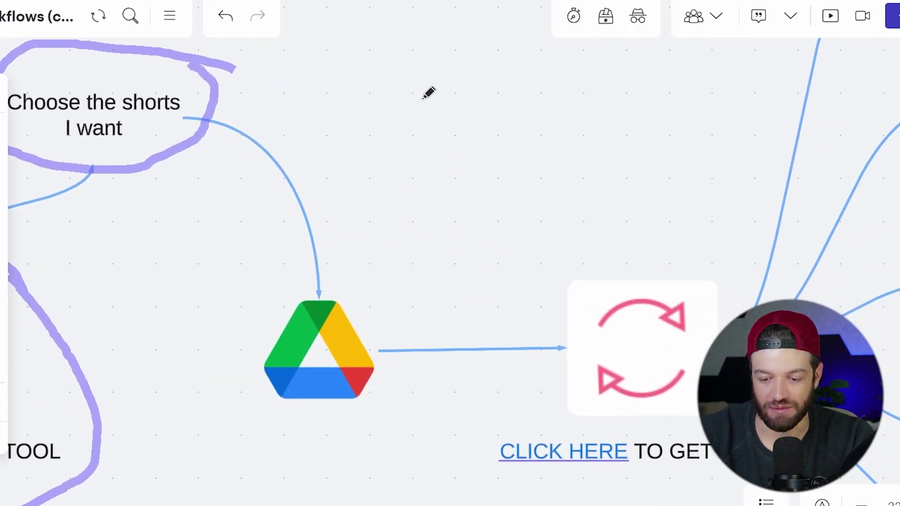
{"action": "mouse_move", "coordinate": [427, 77]}
{"action": "left_mouse_down"}
{"action": "mouse_move", "coordinate": [355, 240]}
{"action": "mouse_move", "coordinate": [406, 218]}
{"action": "left_mouse_up"}
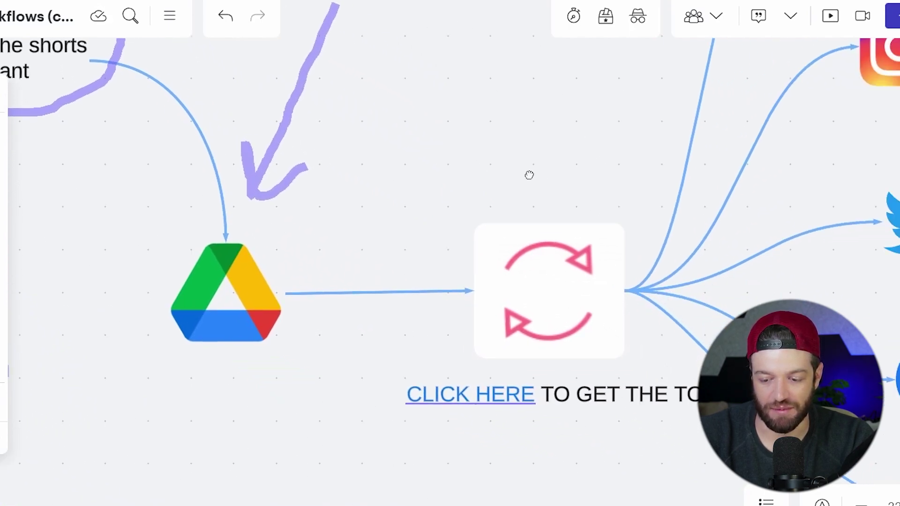
{"action": "mouse_move", "coordinate": [473, 133]}
{"action": "left_mouse_down"}
{"action": "mouse_move", "coordinate": [343, 115]}
{"action": "mouse_move", "coordinate": [169, 310]}
{"action": "mouse_move", "coordinate": [454, 430]}
{"action": "mouse_move", "coordinate": [600, 373]}
{"action": "mouse_move", "coordinate": [526, 184]}
{"action": "mouse_move", "coordinate": [461, 121]}
{"action": "left_mouse_up"}
- Circle the TikTok, Twitter and YouTube icons
{"action": "scroll", "coordinate": [462, 120], "scroll_direction": "down", "scroll_amount": 2}
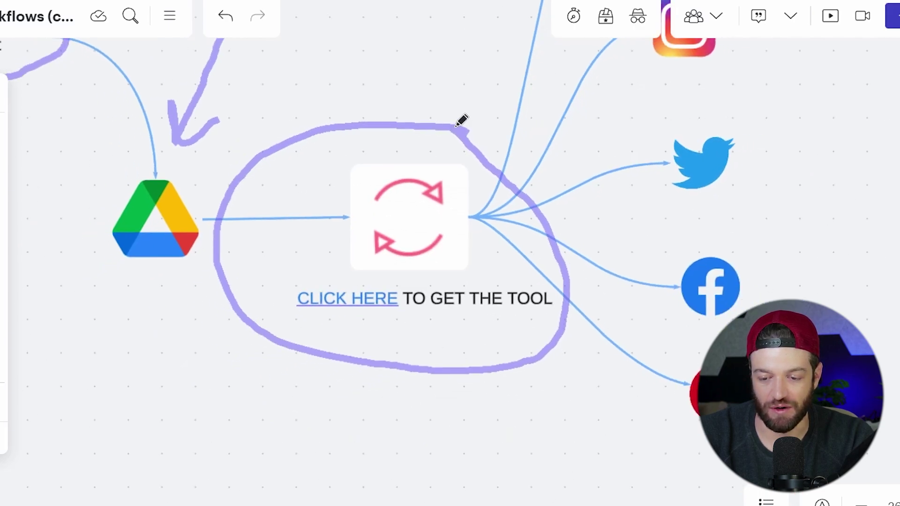
{"action": "scroll", "coordinate": [442, 60], "scroll_direction": "down", "scroll_amount": 1}
{"action": "left_click_drag", "start_coordinate": [442, 60], "coordinate": [221, 217]}
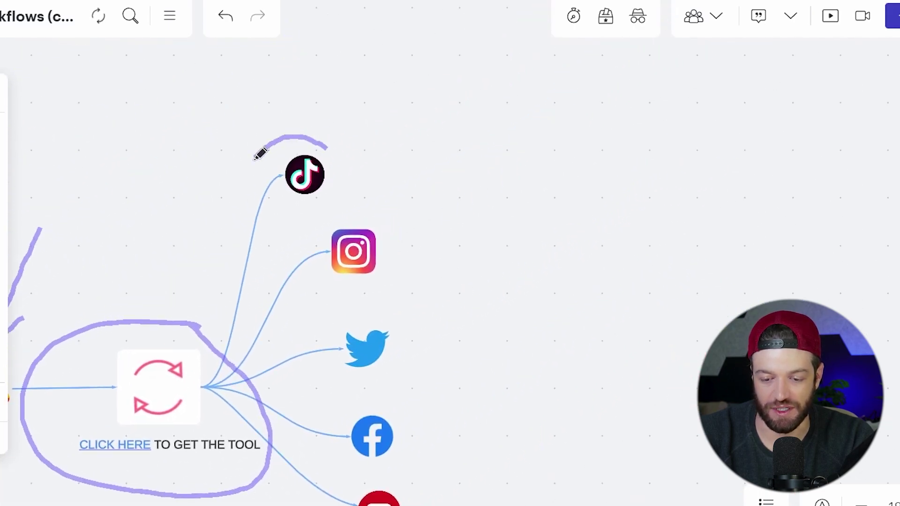
{"action": "left_click_drag", "start_coordinate": [254, 159], "coordinate": [351, 205]}
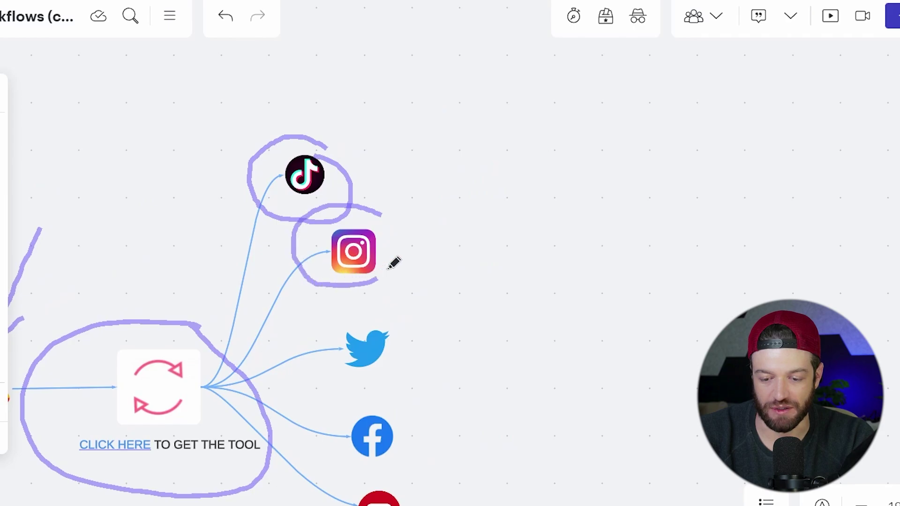
{"action": "left_click_drag", "start_coordinate": [310, 341], "coordinate": [411, 366]}
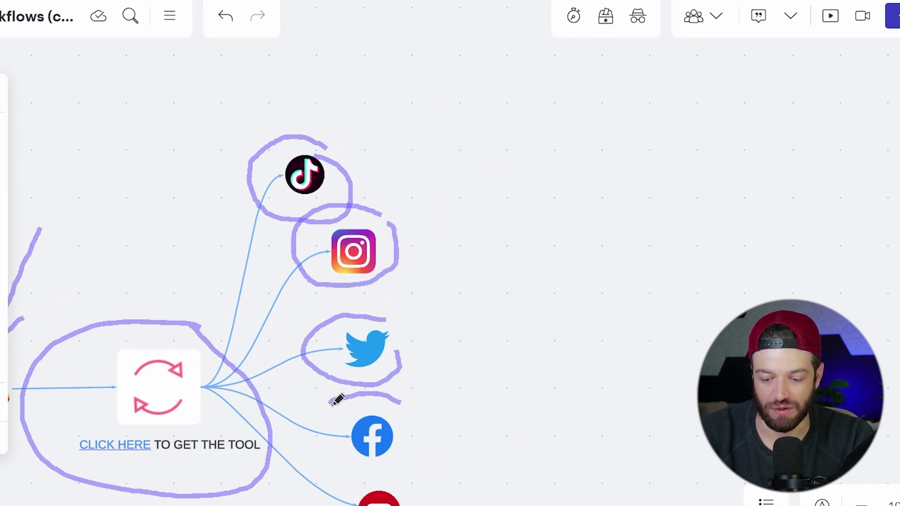
{"action": "left_click_drag", "start_coordinate": [412, 421], "coordinate": [403, 400]}
{"action": "scroll", "coordinate": [502, 357], "scroll_direction": "down", "scroll_amount": 5}
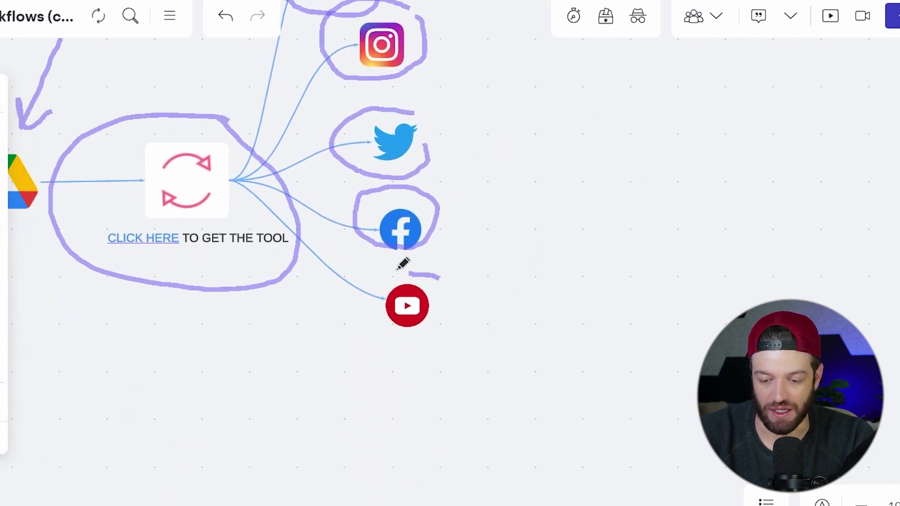
{"action": "mouse_move", "coordinate": [402, 265]}
{"action": "left_mouse_down"}
{"action": "mouse_move", "coordinate": [407, 346]}
{"action": "mouse_move", "coordinate": [441, 275]}
{"action": "left_mouse_up"}
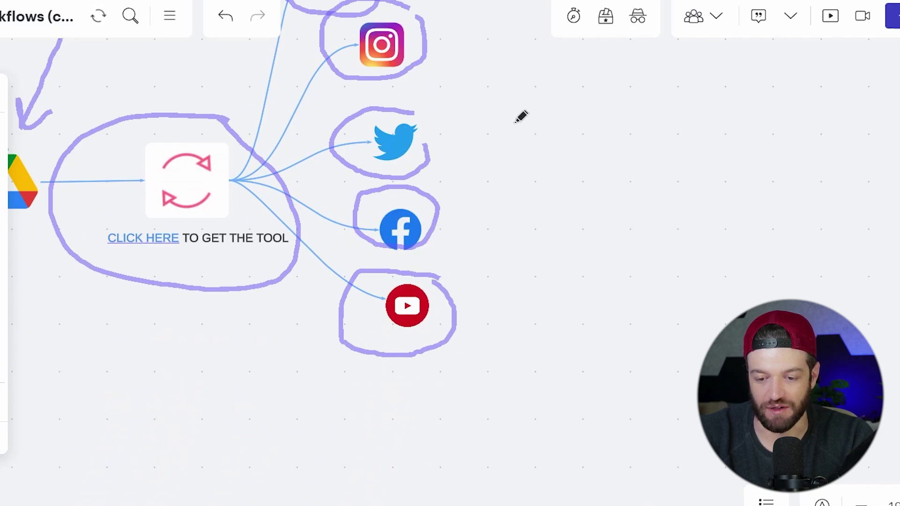
- Pan to the workflow's lower branch and begin circling its sync tool block
{"action": "scroll", "coordinate": [520, 117], "scroll_direction": "up", "scroll_amount": 4}
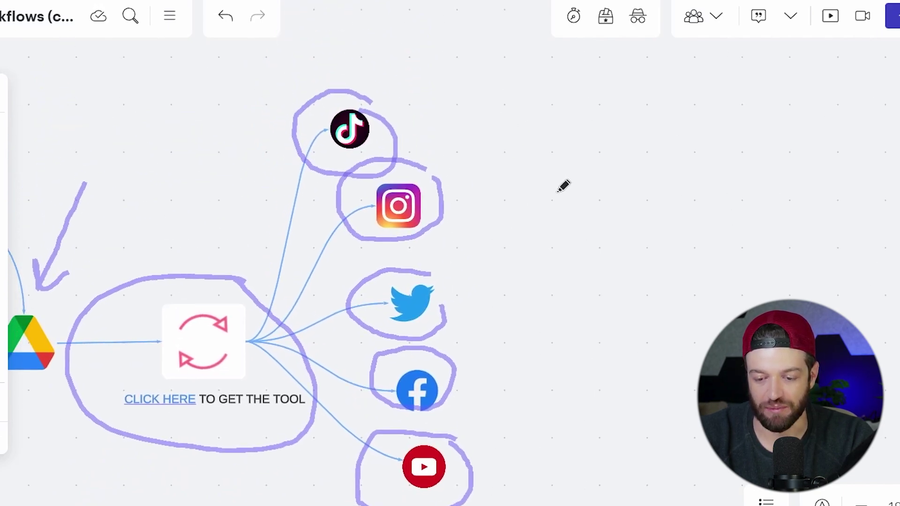
{"action": "left_click_drag", "start_coordinate": [154, 202], "coordinate": [461, 119]}
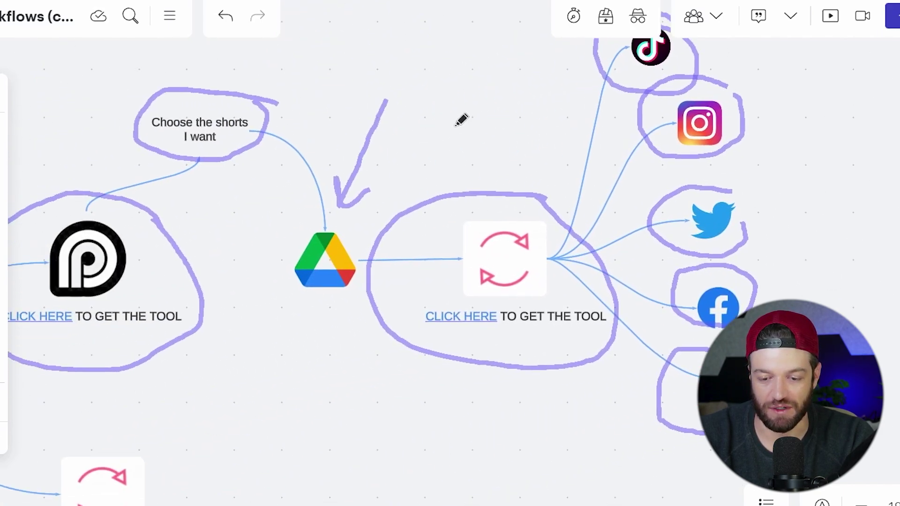
{"action": "scroll", "coordinate": [448, 127], "scroll_direction": "down", "scroll_amount": 2}
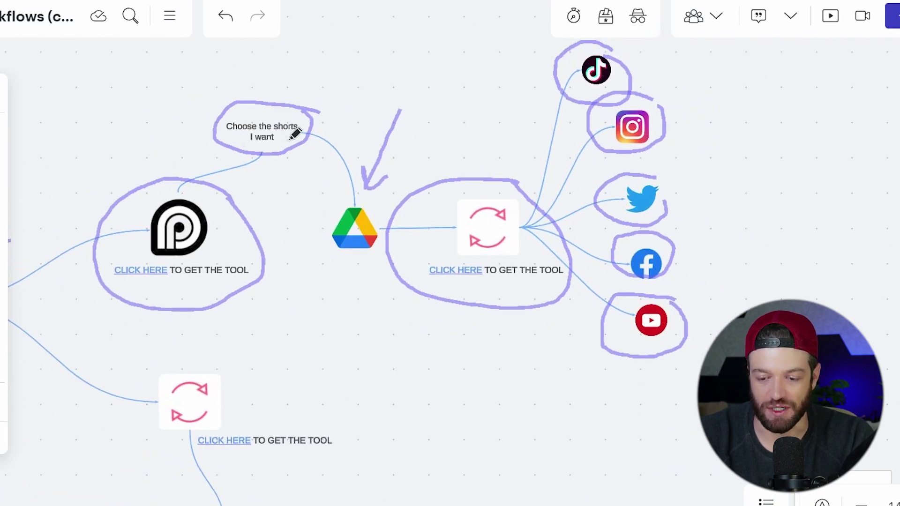
{"action": "scroll", "coordinate": [261, 118], "scroll_direction": "up", "scroll_amount": 3}
{"action": "scroll", "coordinate": [261, 117], "scroll_direction": "down", "scroll_amount": 3}
{"action": "left_click_drag", "start_coordinate": [141, 409], "coordinate": [457, 378]}
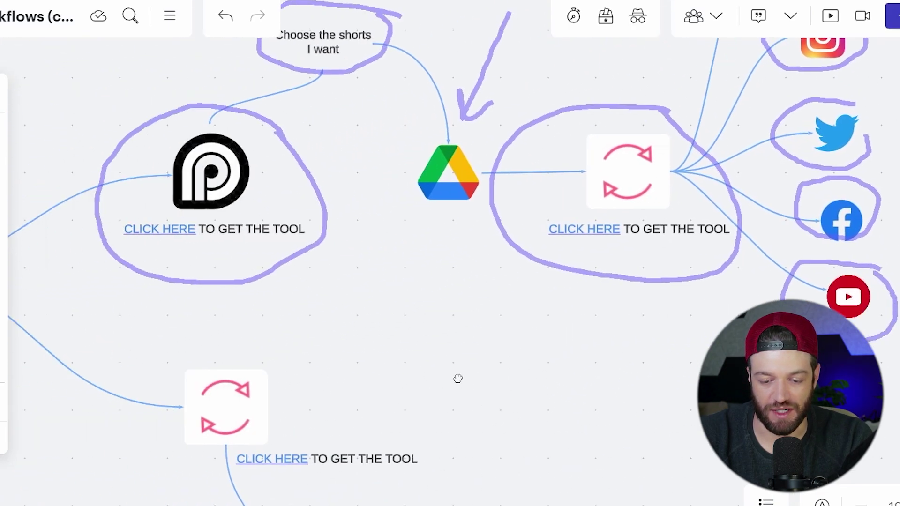
{"action": "scroll", "coordinate": [457, 379], "scroll_direction": "left", "scroll_amount": 5}
{"action": "scroll", "coordinate": [321, 378], "scroll_direction": "up", "scroll_amount": 5}
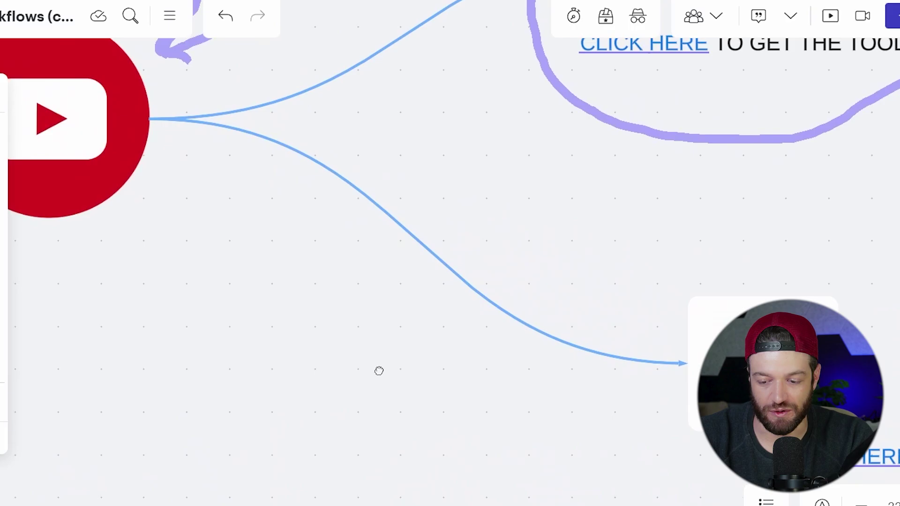
{"action": "left_click_drag", "start_coordinate": [378, 371], "coordinate": [231, 284]}
- Circle the lower sync tool block and its link in purple pen
{"action": "scroll", "coordinate": [367, 315], "scroll_direction": "down", "scroll_amount": 2}
{"action": "key", "text": "p"}
{"action": "mouse_move", "coordinate": [693, 215]}
{"action": "left_mouse_down"}
{"action": "mouse_move", "coordinate": [404, 219]}
{"action": "mouse_move", "coordinate": [566, 391]}
{"action": "mouse_move", "coordinate": [781, 255]}
{"action": "mouse_move", "coordinate": [702, 216]}
{"action": "left_mouse_up"}
{"action": "scroll", "coordinate": [766, 214], "scroll_direction": "down", "scroll_amount": 5}
{"action": "scroll", "coordinate": [765, 214], "scroll_direction": "right", "scroll_amount": 5}
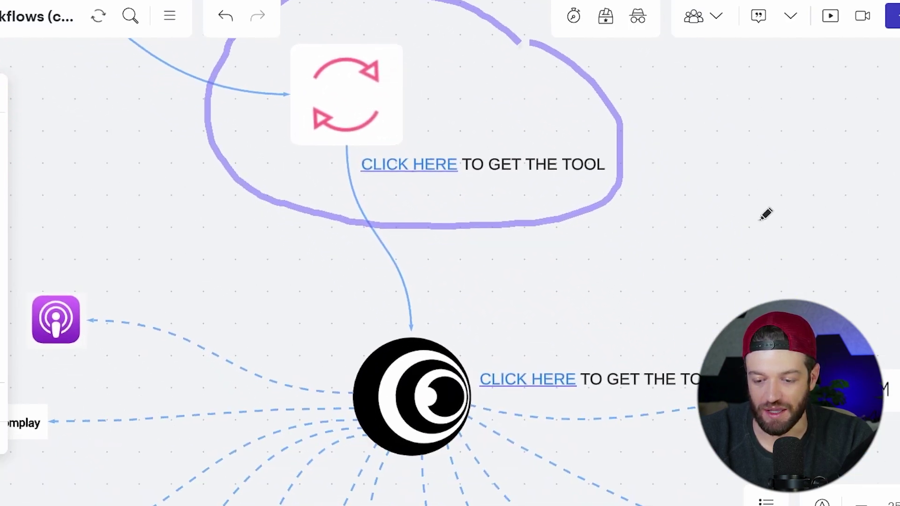
{"action": "scroll", "coordinate": [754, 230], "scroll_direction": "down", "scroll_amount": 3}
{"action": "scroll", "coordinate": [598, 238], "scroll_direction": "down", "scroll_amount": 3}
{"action": "scroll", "coordinate": [224, 237], "scroll_direction": "up", "scroll_amount": 3}
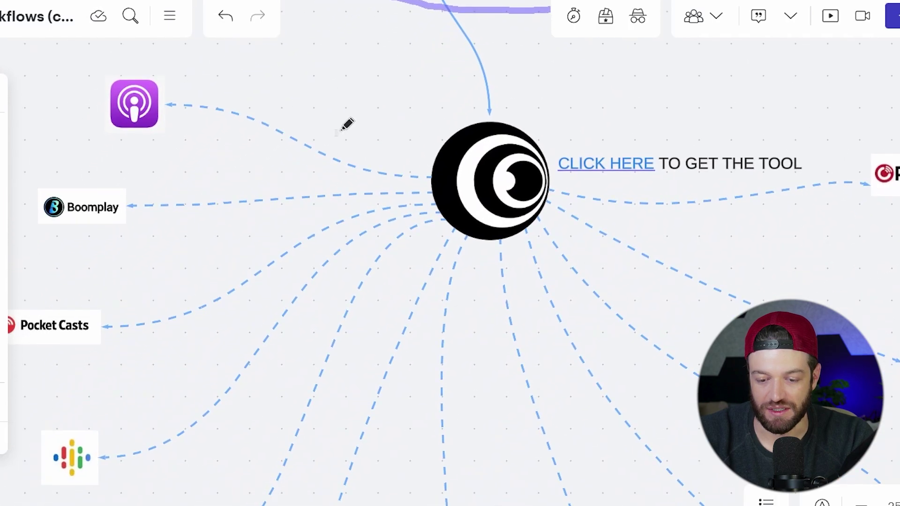
{"action": "scroll", "coordinate": [347, 125], "scroll_direction": "down", "scroll_amount": 3}
- Ring the Podcasts, Spotify, Pocket Casts and Google Podcasts logos, then zoom out
{"action": "mouse_move", "coordinate": [261, 86]}
{"action": "left_mouse_down"}
{"action": "mouse_move", "coordinate": [203, 98]}
{"action": "mouse_move", "coordinate": [257, 133]}
{"action": "mouse_move", "coordinate": [258, 85]}
{"action": "left_mouse_up"}
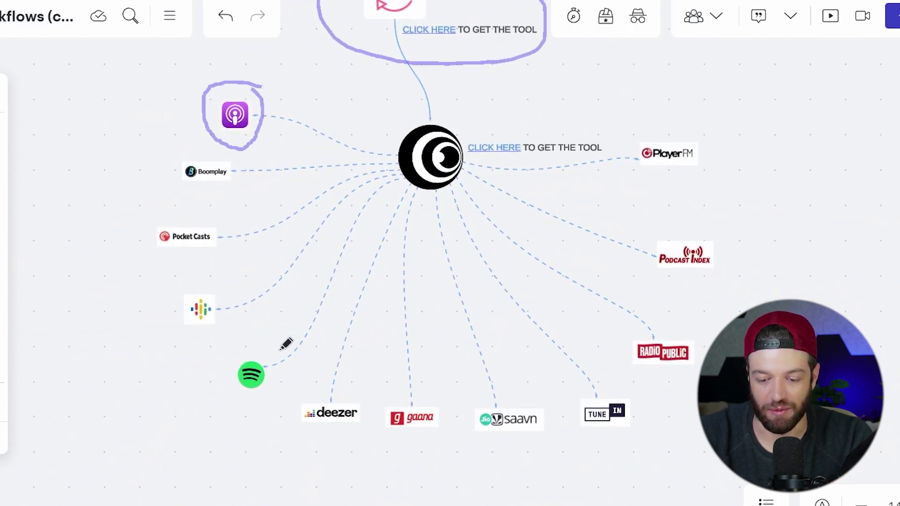
{"action": "mouse_move", "coordinate": [256, 348]}
{"action": "left_mouse_down"}
{"action": "mouse_move", "coordinate": [217, 365]}
{"action": "mouse_move", "coordinate": [274, 399]}
{"action": "mouse_move", "coordinate": [270, 361]}
{"action": "left_mouse_up"}
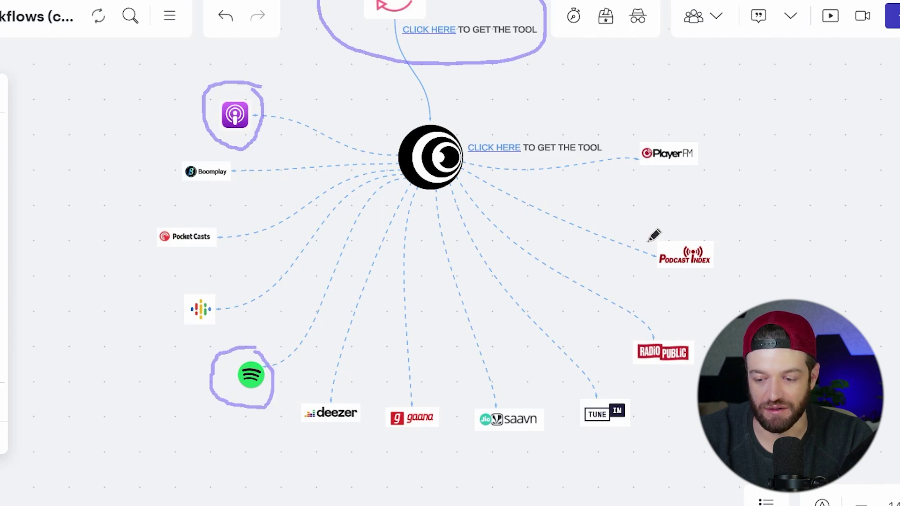
{"action": "mouse_move", "coordinate": [223, 217]}
{"action": "left_mouse_down"}
{"action": "mouse_move", "coordinate": [165, 269]}
{"action": "mouse_move", "coordinate": [234, 219]}
{"action": "left_mouse_up"}
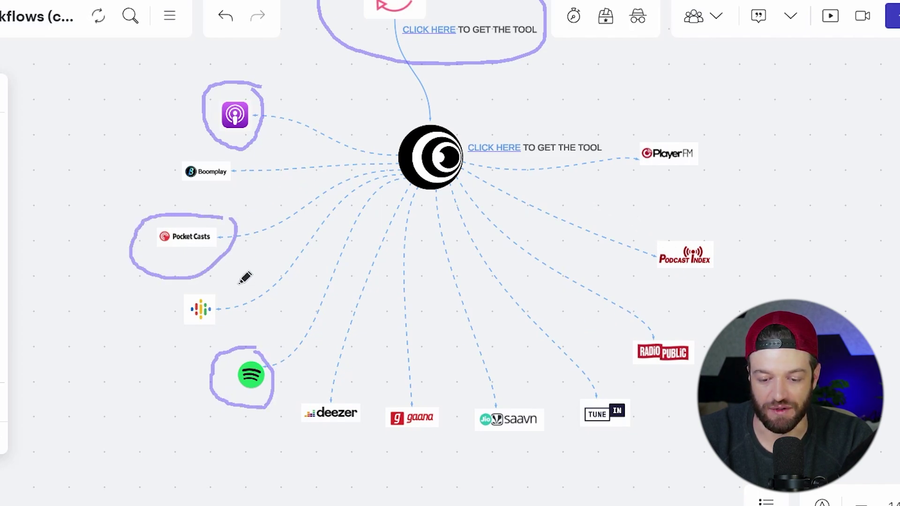
{"action": "mouse_move", "coordinate": [234, 283]}
{"action": "left_mouse_down"}
{"action": "mouse_move", "coordinate": [175, 331]}
{"action": "mouse_move", "coordinate": [189, 269]}
{"action": "left_mouse_up"}
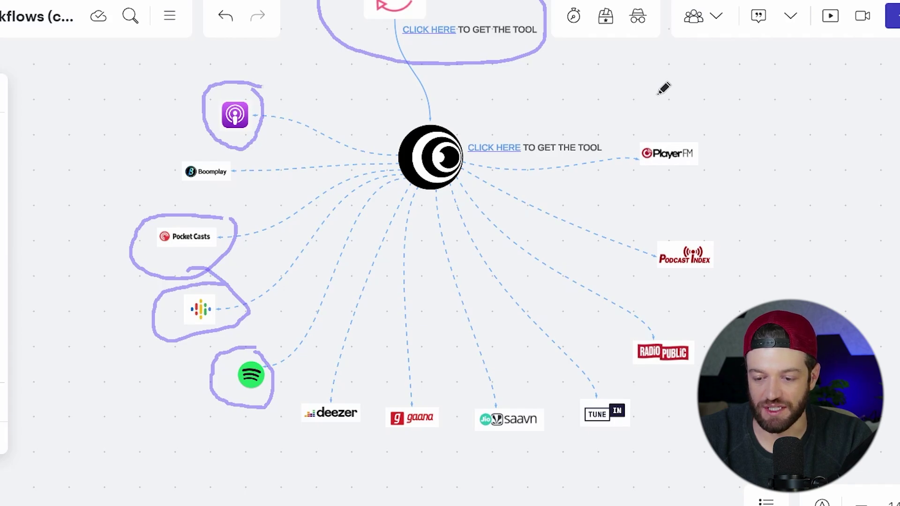
{"action": "scroll", "coordinate": [649, 175], "scroll_direction": "up", "scroll_amount": 3}
{"action": "scroll", "coordinate": [649, 136], "scroll_direction": "down", "scroll_amount": 3}
{"action": "scroll", "coordinate": [468, 155], "scroll_direction": "up", "scroll_amount": 3}
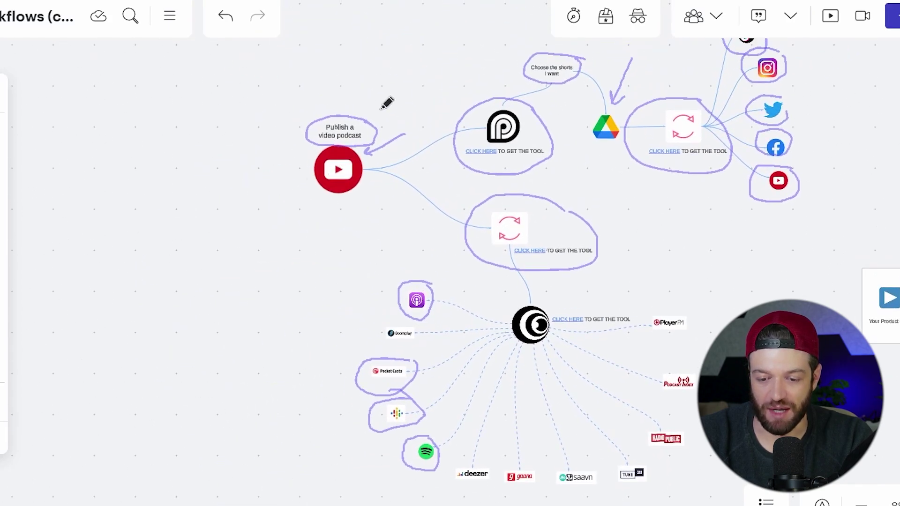
- Circle the 'Publish a video podcast' note and pan to the space beside the map
{"action": "mouse_move", "coordinate": [381, 109]}
{"action": "left_mouse_down"}
{"action": "mouse_move", "coordinate": [317, 95]}
{"action": "mouse_move", "coordinate": [282, 186]}
{"action": "mouse_move", "coordinate": [373, 200]}
{"action": "mouse_move", "coordinate": [396, 121]}
{"action": "left_mouse_up"}
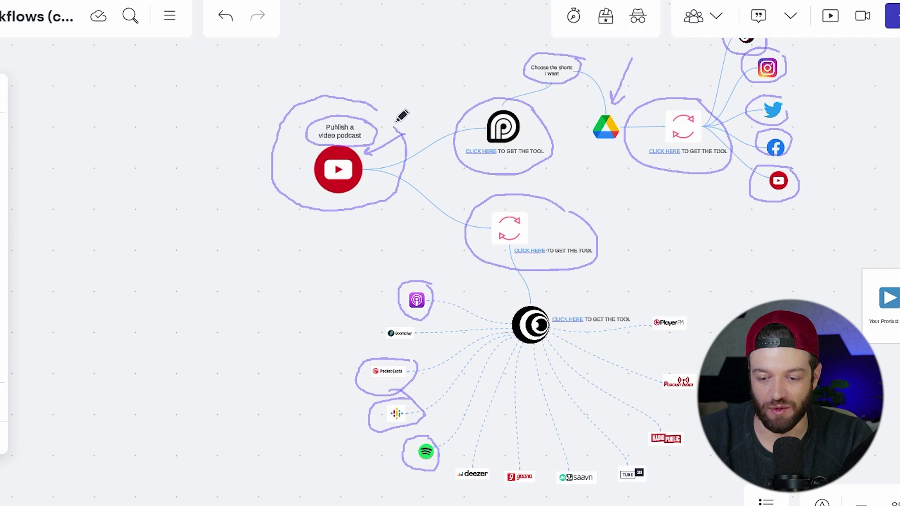
{"action": "left_click_drag", "start_coordinate": [687, 203], "coordinate": [566, 227]}
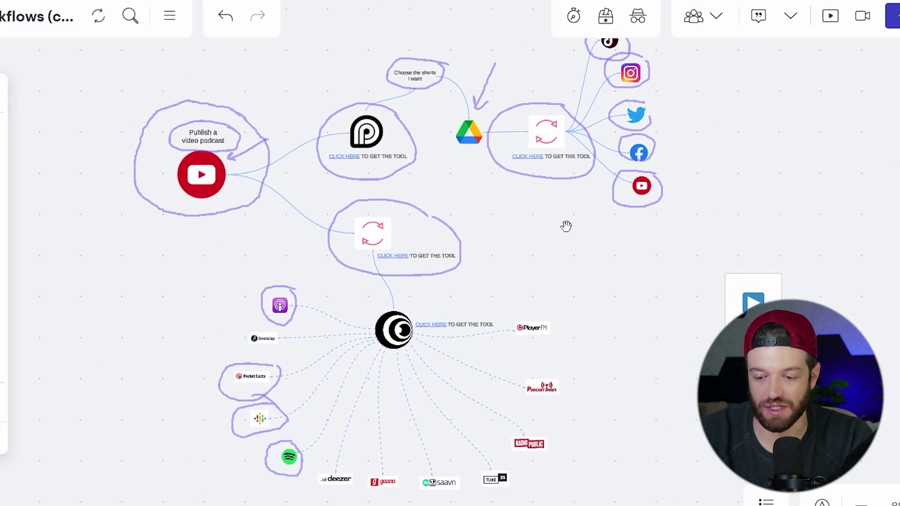
{"action": "scroll", "coordinate": [566, 226], "scroll_direction": "down", "scroll_amount": 3}
{"action": "scroll", "coordinate": [539, 156], "scroll_direction": "up", "scroll_amount": 3}
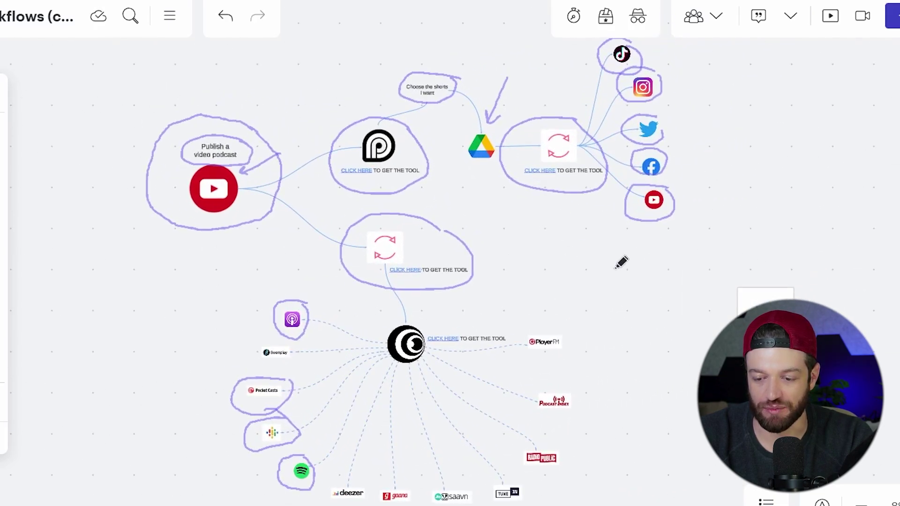
{"action": "left_click_drag", "start_coordinate": [587, 268], "coordinate": [536, 174]}
{"action": "scroll", "coordinate": [523, 154], "scroll_direction": "down", "scroll_amount": 2}
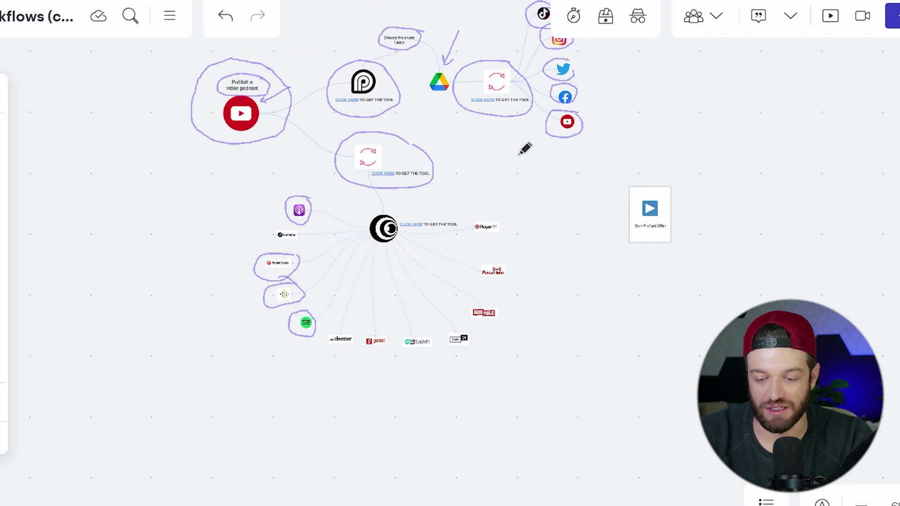
{"action": "scroll", "coordinate": [503, 150], "scroll_direction": "right", "scroll_amount": 5}
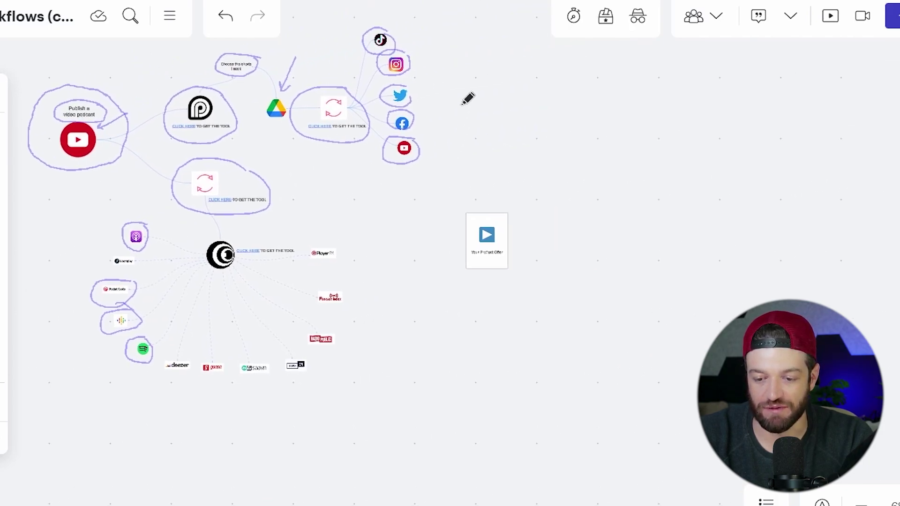
- Draw arrows from the social icons and podcast platforms to the Your Product Offer card and circle it
{"action": "mouse_move", "coordinate": [437, 60]}
{"action": "left_mouse_down"}
{"action": "mouse_move", "coordinate": [481, 153]}
{"action": "mouse_move", "coordinate": [464, 168]}
{"action": "left_mouse_up"}
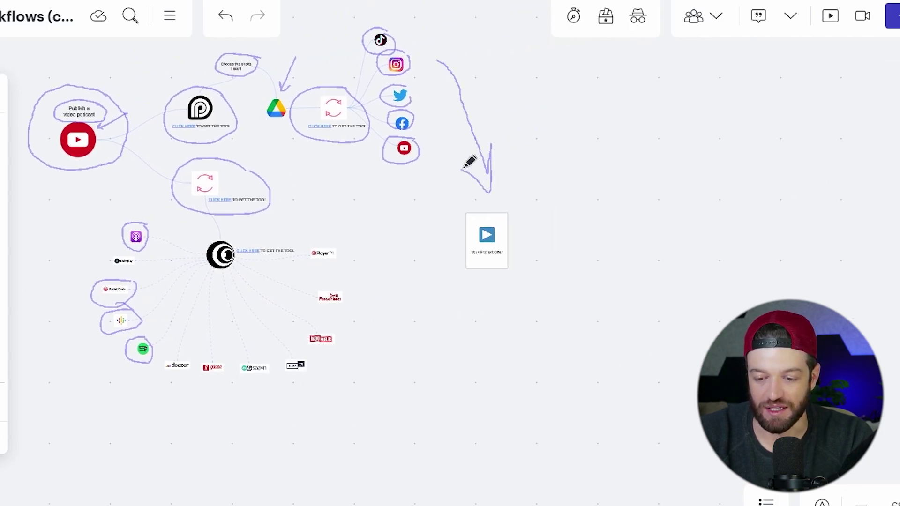
{"action": "mouse_move", "coordinate": [355, 230]}
{"action": "left_mouse_down"}
{"action": "mouse_move", "coordinate": [439, 242]}
{"action": "mouse_move", "coordinate": [425, 263]}
{"action": "left_mouse_up"}
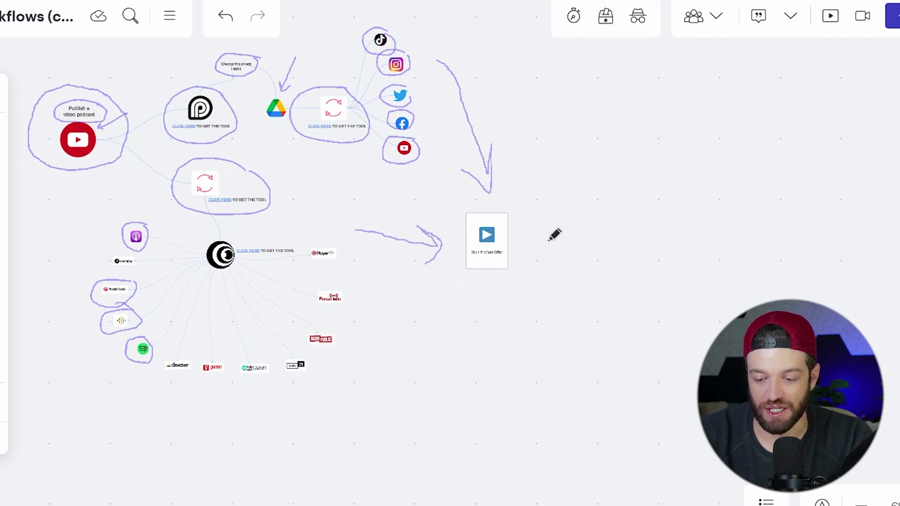
{"action": "mouse_move", "coordinate": [525, 203]}
{"action": "left_mouse_down"}
{"action": "mouse_move", "coordinate": [445, 223]}
{"action": "mouse_move", "coordinate": [515, 296]}
{"action": "mouse_move", "coordinate": [538, 208]}
{"action": "mouse_move", "coordinate": [435, 219]}
{"action": "mouse_move", "coordinate": [495, 297]}
{"action": "mouse_move", "coordinate": [546, 225]}
{"action": "mouse_move", "coordinate": [447, 200]}
{"action": "mouse_move", "coordinate": [457, 282]}
{"action": "left_mouse_up"}
- Bring the TikTok repurposing flow into view and circle its TikTok icon
{"action": "scroll", "coordinate": [500, 294], "scroll_direction": "down", "scroll_amount": 3}
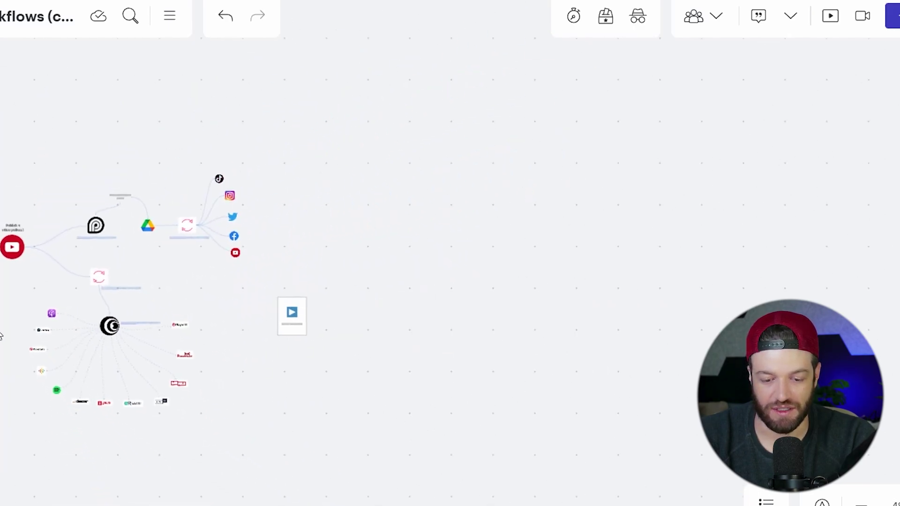
{"action": "left_click_drag", "start_coordinate": [66, 353], "coordinate": [532, 355]}
{"action": "scroll", "coordinate": [532, 355], "scroll_direction": "left", "scroll_amount": 10}
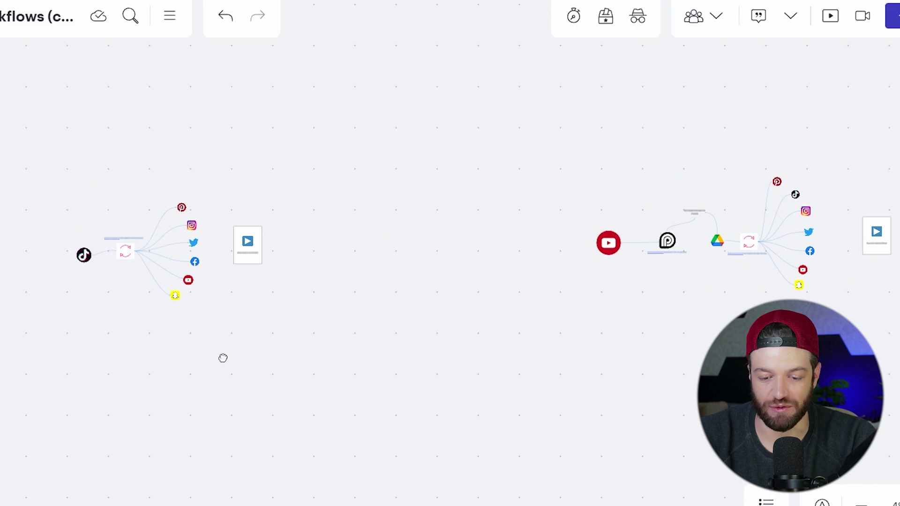
{"action": "scroll", "coordinate": [345, 256], "scroll_direction": "up", "scroll_amount": 3}
{"action": "scroll", "coordinate": [316, 340], "scroll_direction": "up", "scroll_amount": 3}
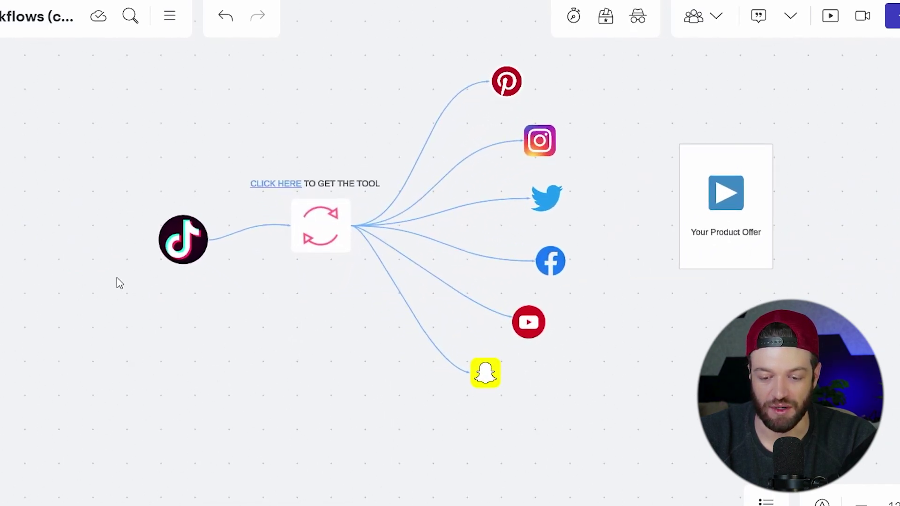
{"action": "key", "text": "p"}
{"action": "mouse_move", "coordinate": [203, 189]}
{"action": "left_mouse_down"}
{"action": "mouse_move", "coordinate": [130, 212]}
{"action": "mouse_move", "coordinate": [180, 295]}
{"action": "mouse_move", "coordinate": [228, 249]}
{"action": "mouse_move", "coordinate": [205, 192]}
{"action": "left_mouse_up"}
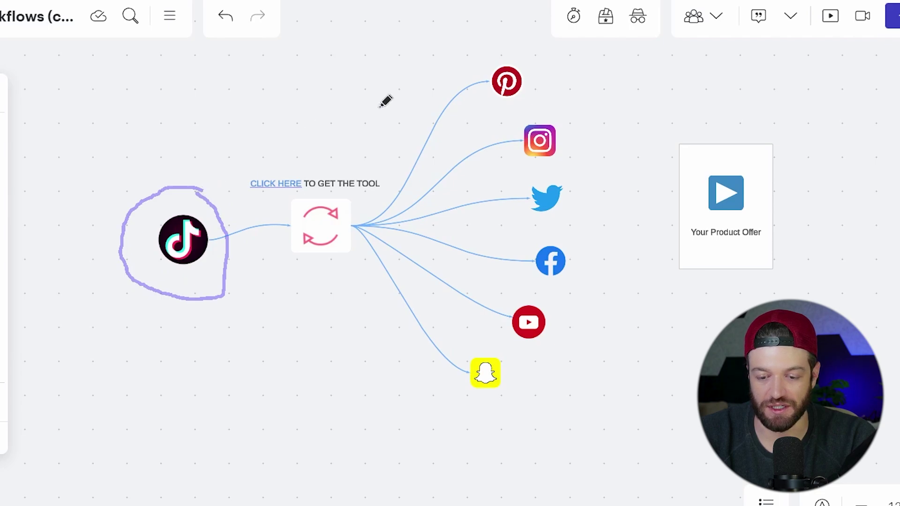
- Draw an arc to Pinterest and circle the Pinterest, Instagram and Twitter icons
{"action": "scroll", "coordinate": [382, 106], "scroll_direction": "right", "scroll_amount": 5}
{"action": "scroll", "coordinate": [381, 107], "scroll_direction": "up", "scroll_amount": 2}
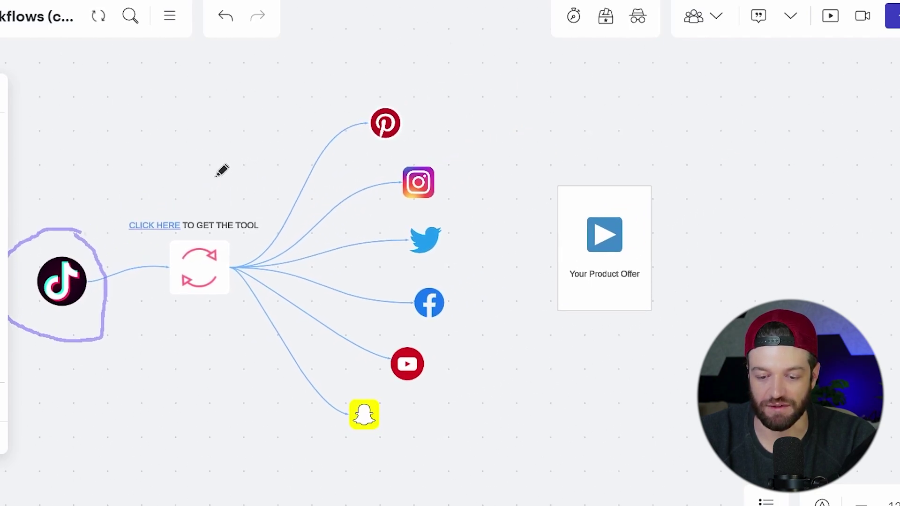
{"action": "mouse_move", "coordinate": [202, 192]}
{"action": "left_mouse_down"}
{"action": "mouse_move", "coordinate": [216, 170]}
{"action": "mouse_move", "coordinate": [362, 94]}
{"action": "mouse_move", "coordinate": [401, 125]}
{"action": "left_mouse_up"}
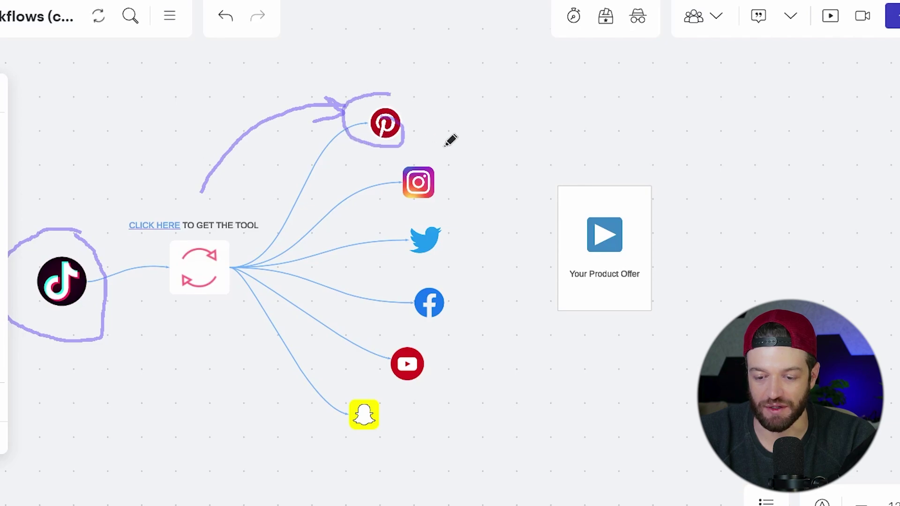
{"action": "left_click_drag", "start_coordinate": [440, 148], "coordinate": [412, 204]}
{"action": "mouse_move", "coordinate": [470, 211]}
{"action": "left_mouse_down"}
{"action": "mouse_move", "coordinate": [422, 258]}
{"action": "mouse_move", "coordinate": [449, 219]}
{"action": "left_mouse_up"}
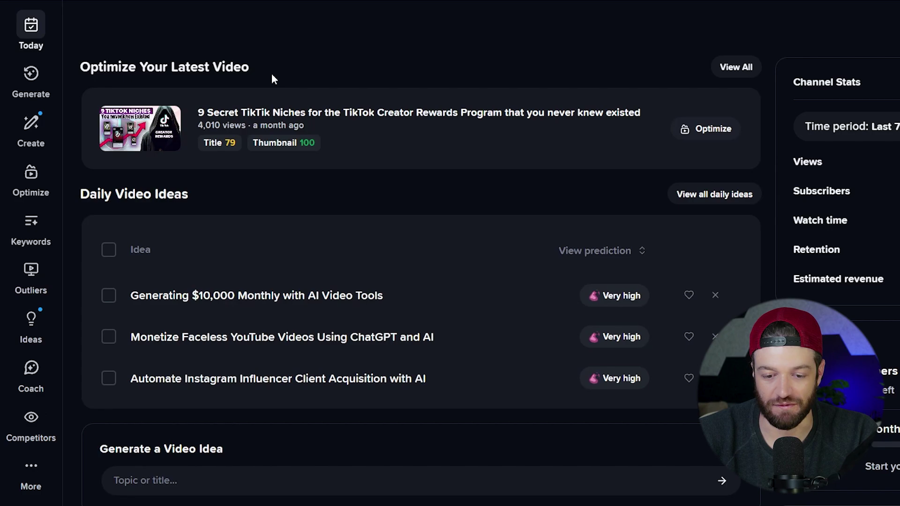
{"action": "scroll", "coordinate": [274, 79], "scroll_direction": "down", "scroll_amount": 3}
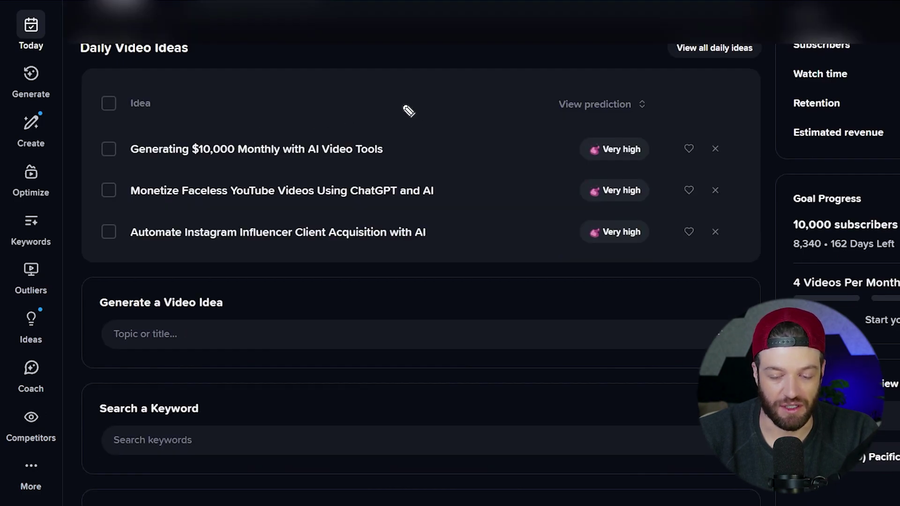
{"action": "mouse_move", "coordinate": [387, 91]}
{"action": "left_mouse_down"}
{"action": "mouse_move", "coordinate": [313, 89]}
{"action": "mouse_move", "coordinate": [110, 110]}
{"action": "mouse_move", "coordinate": [112, 281]}
{"action": "mouse_move", "coordinate": [487, 305]}
{"action": "mouse_move", "coordinate": [762, 256]}
{"action": "mouse_move", "coordinate": [568, 80]}
{"action": "mouse_move", "coordinate": [375, 86]}
{"action": "left_mouse_up"}
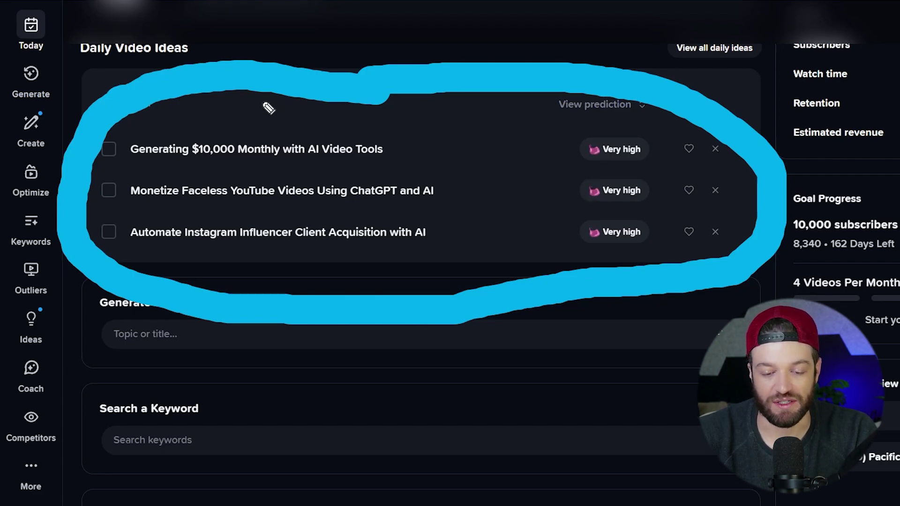
{"action": "key", "text": "e"}
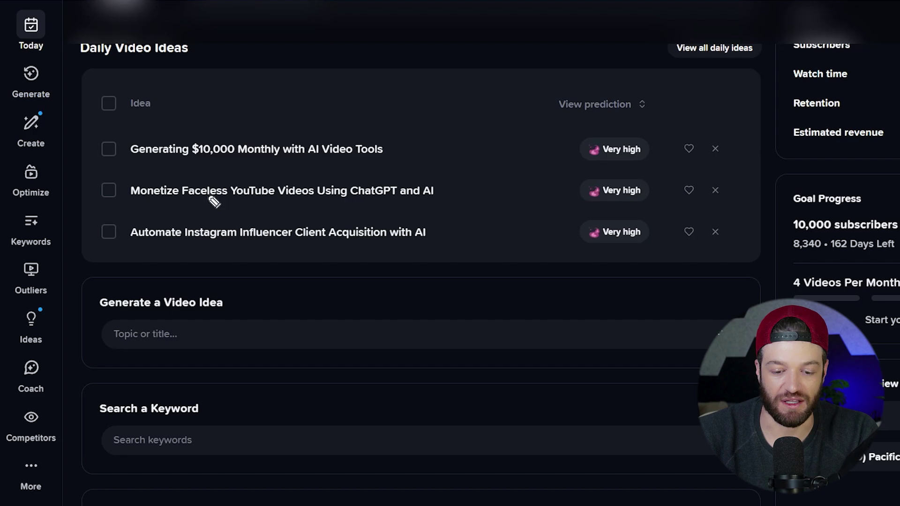
{"action": "mouse_move", "coordinate": [442, 121]}
{"action": "left_mouse_down"}
{"action": "mouse_move", "coordinate": [177, 84]}
{"action": "mouse_move", "coordinate": [84, 233]}
{"action": "mouse_move", "coordinate": [305, 312]}
{"action": "mouse_move", "coordinate": [586, 305]}
{"action": "mouse_move", "coordinate": [624, 137]}
{"action": "mouse_move", "coordinate": [443, 94]}
{"action": "left_mouse_up"}
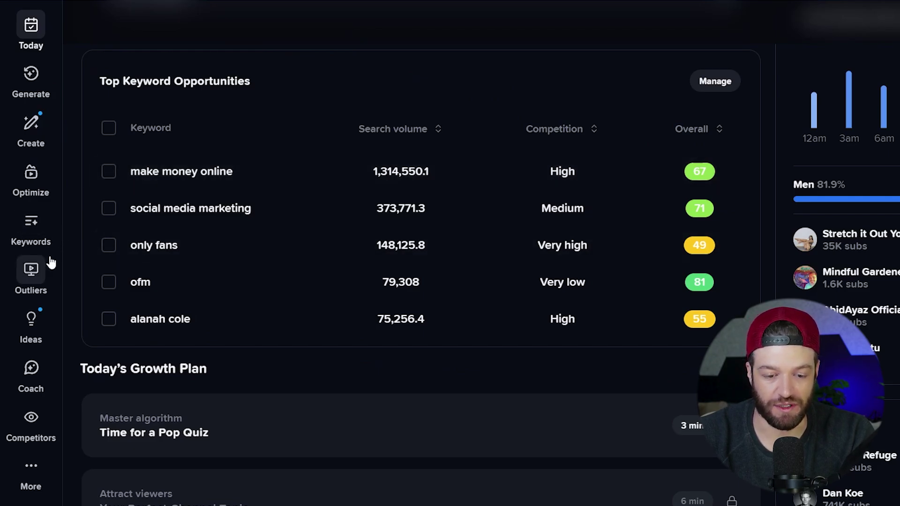
- Search vidIQ keywords for 'ai tools' and show its matching terms
{"action": "left_click", "coordinate": [35, 229]}
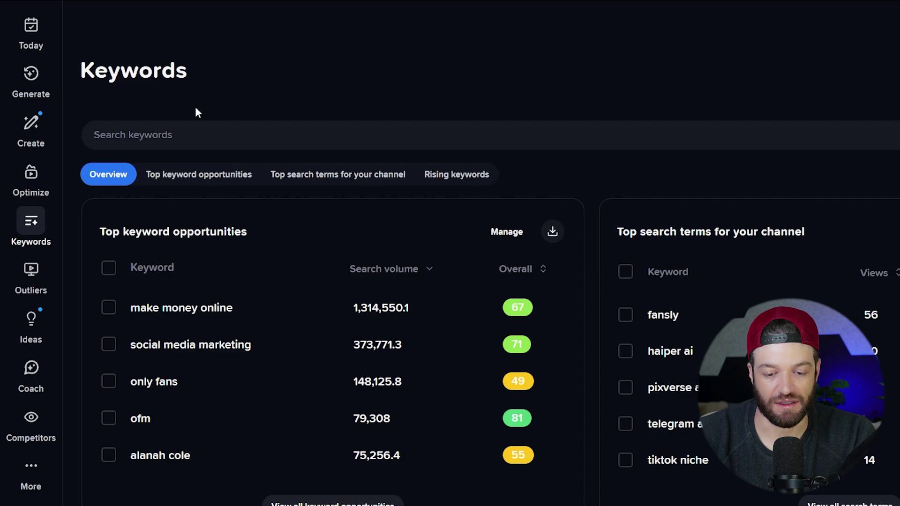
{"action": "left_click", "coordinate": [149, 133]}
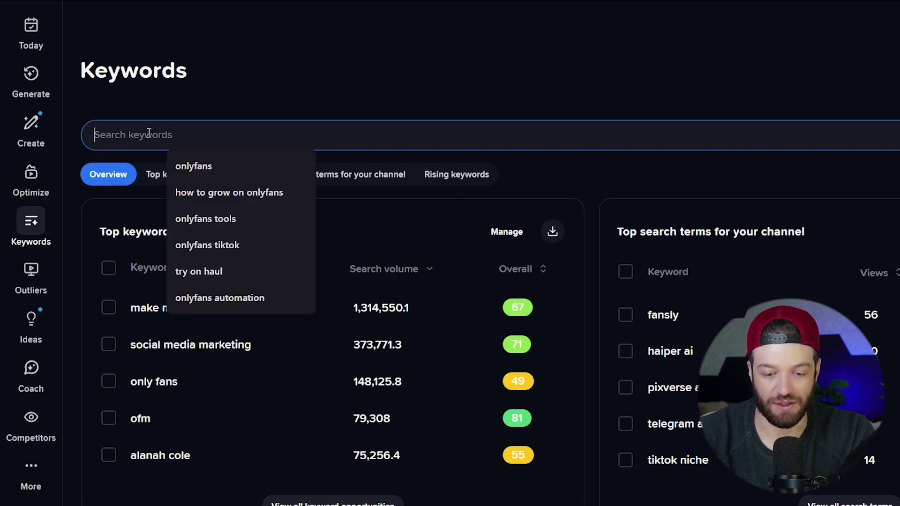
{"action": "type", "text": "ai tools"}
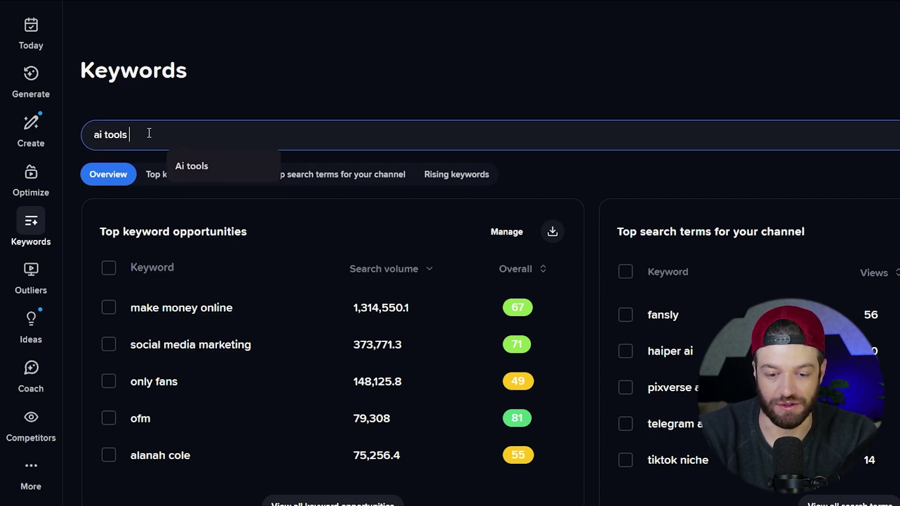
{"action": "key", "text": "Return"}
{"action": "left_click", "coordinate": [266, 141]}
- Sort matching keywords by highest Overall score and circle the 'ai tools' row
{"action": "mouse_move", "coordinate": [846, 239]}
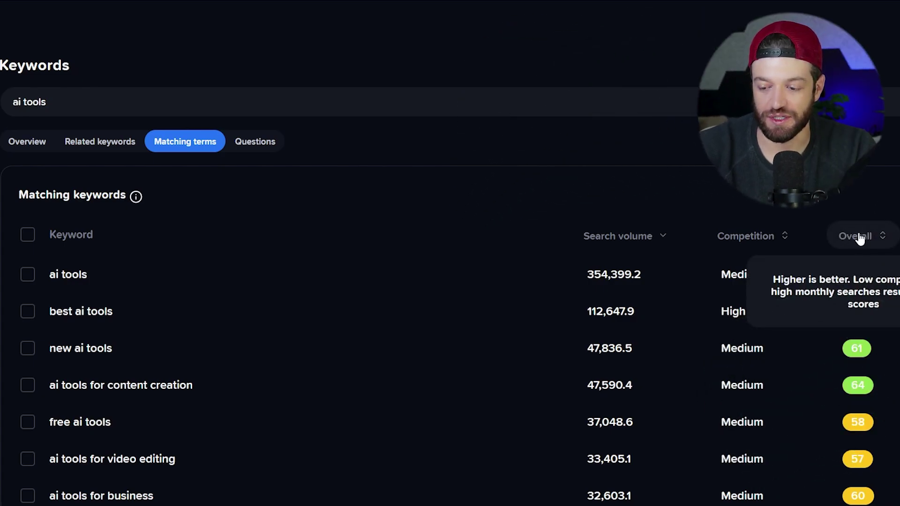
{"action": "left_click", "coordinate": [861, 237]}
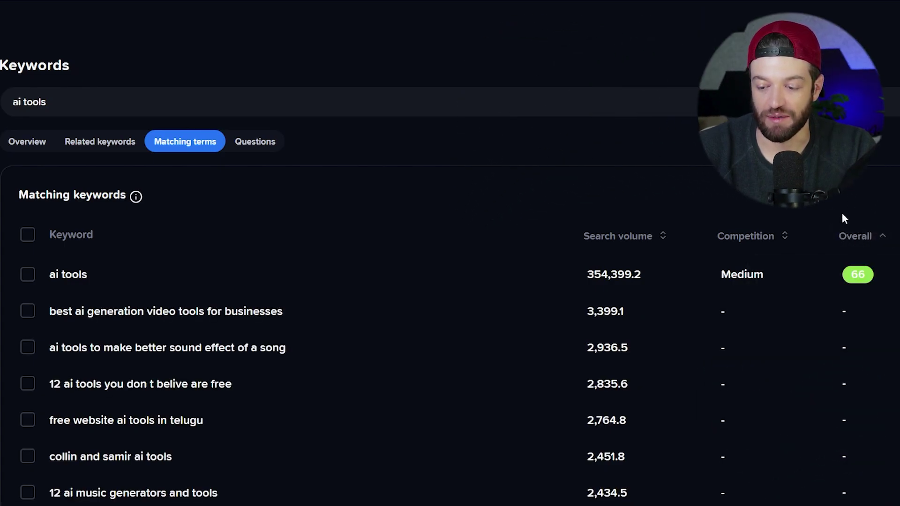
{"action": "left_click", "coordinate": [861, 238]}
{"action": "scroll", "coordinate": [826, 230], "scroll_direction": "down", "scroll_amount": 3}
{"action": "scroll", "coordinate": [826, 230], "scroll_direction": "up", "scroll_amount": 1}
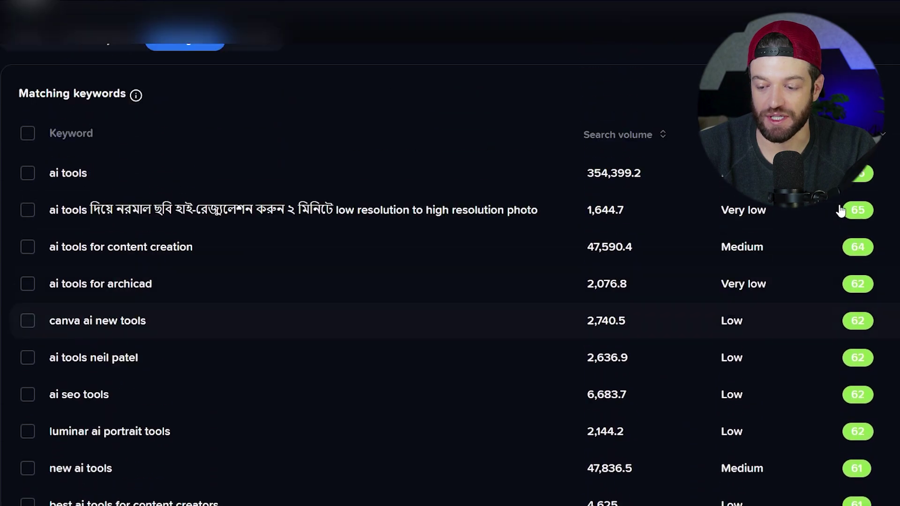
{"action": "scroll", "coordinate": [404, 203], "scroll_direction": "up", "scroll_amount": 2}
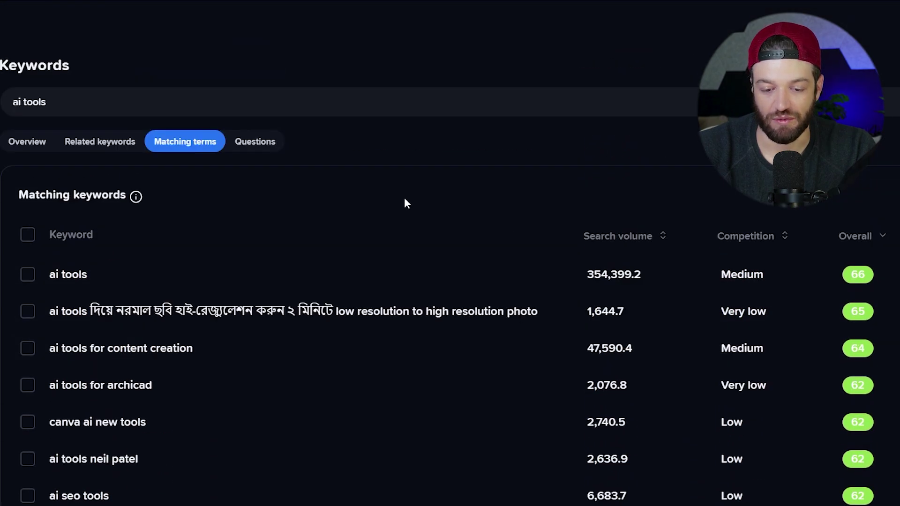
{"action": "scroll", "coordinate": [404, 203], "scroll_direction": "down", "scroll_amount": 7}
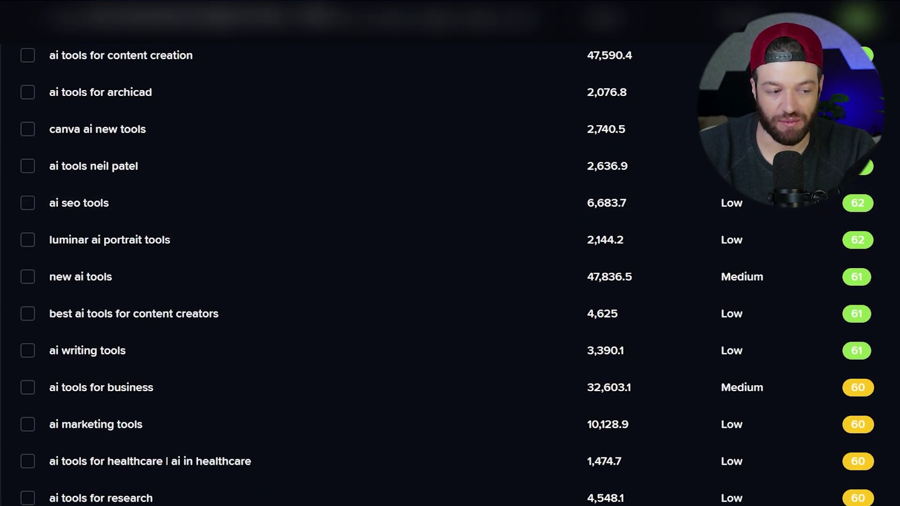
{"action": "mouse_move", "coordinate": [170, 253]}
{"action": "left_mouse_down"}
{"action": "mouse_move", "coordinate": [42, 249]}
{"action": "mouse_move", "coordinate": [100, 318]}
{"action": "mouse_move", "coordinate": [859, 315]}
{"action": "mouse_move", "coordinate": [857, 245]}
{"action": "mouse_move", "coordinate": [288, 244]}
{"action": "mouse_move", "coordinate": [33, 229]}
{"action": "left_mouse_up"}
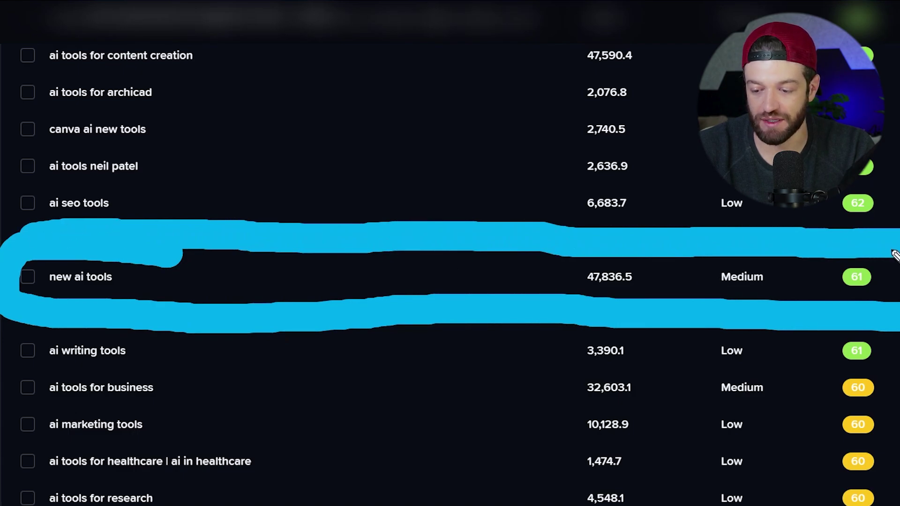
{"action": "scroll", "coordinate": [542, 206], "scroll_direction": "up", "scroll_amount": 6}
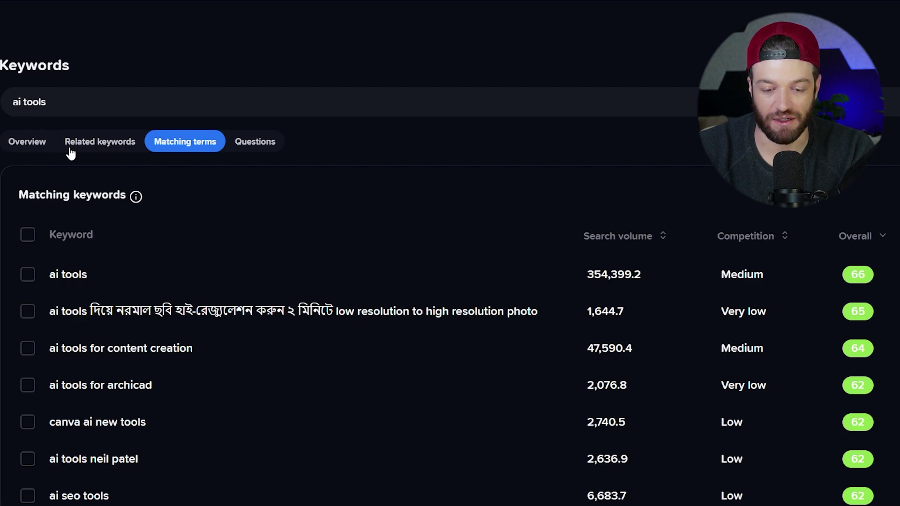
{"action": "left_click", "coordinate": [104, 146]}
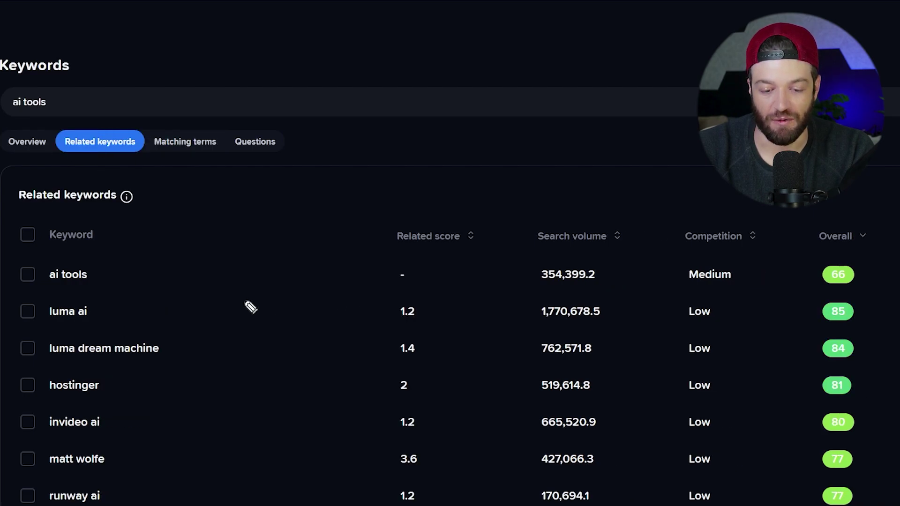
{"action": "mouse_move", "coordinate": [155, 300]}
{"action": "left_mouse_down"}
{"action": "mouse_move", "coordinate": [105, 283]}
{"action": "mouse_move", "coordinate": [9, 331]}
{"action": "mouse_move", "coordinate": [317, 353]}
{"action": "mouse_move", "coordinate": [895, 347]}
{"action": "mouse_move", "coordinate": [607, 286]}
{"action": "left_mouse_up"}
{"action": "mouse_move", "coordinate": [748, 289]}
{"action": "left_mouse_down"}
{"action": "mouse_move", "coordinate": [678, 300]}
{"action": "mouse_move", "coordinate": [706, 350]}
{"action": "mouse_move", "coordinate": [726, 298]}
{"action": "left_mouse_up"}
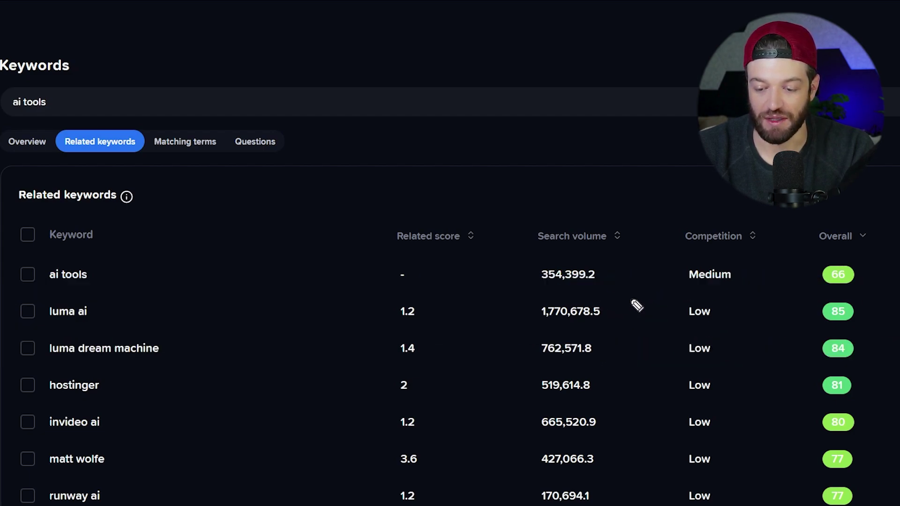
{"action": "mouse_move", "coordinate": [623, 284]}
{"action": "left_mouse_down"}
{"action": "mouse_move", "coordinate": [544, 281]}
{"action": "mouse_move", "coordinate": [584, 355]}
{"action": "mouse_move", "coordinate": [666, 313]}
{"action": "mouse_move", "coordinate": [558, 273]}
{"action": "left_mouse_up"}
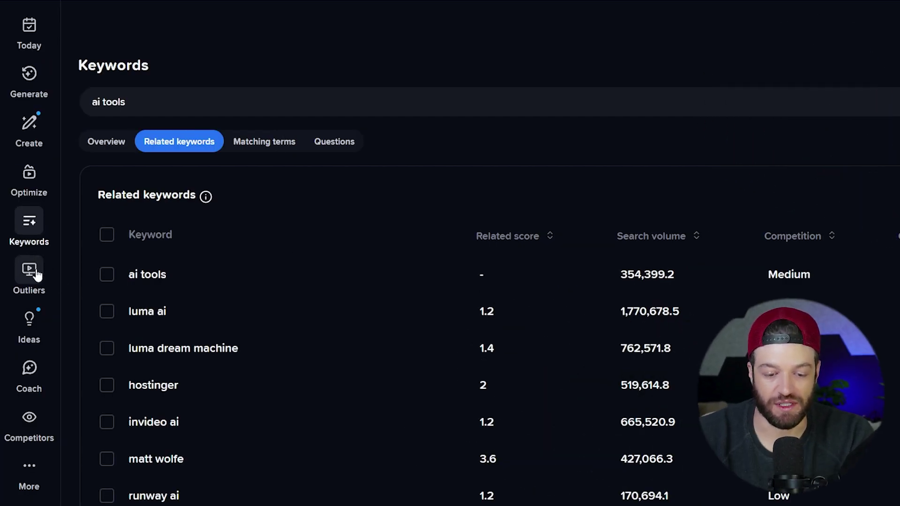
- Search vidIQ Outliers for videos about 'ai'
{"action": "left_click", "coordinate": [38, 276]}
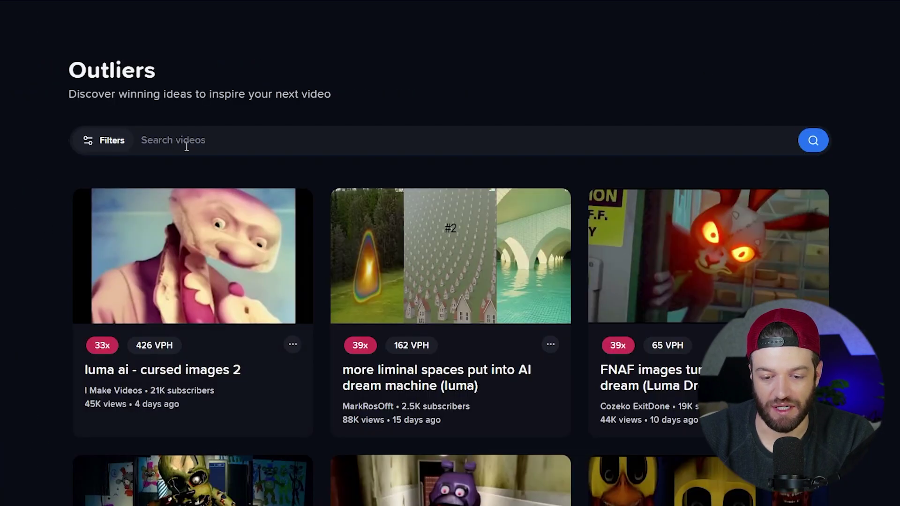
{"action": "left_click", "coordinate": [185, 145]}
{"action": "key", "text": "Return"}
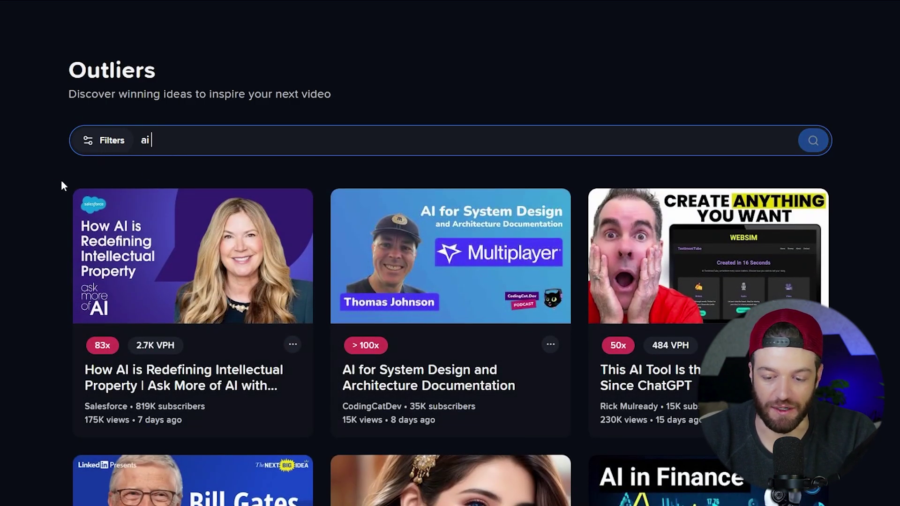
{"action": "left_click", "coordinate": [61, 182]}
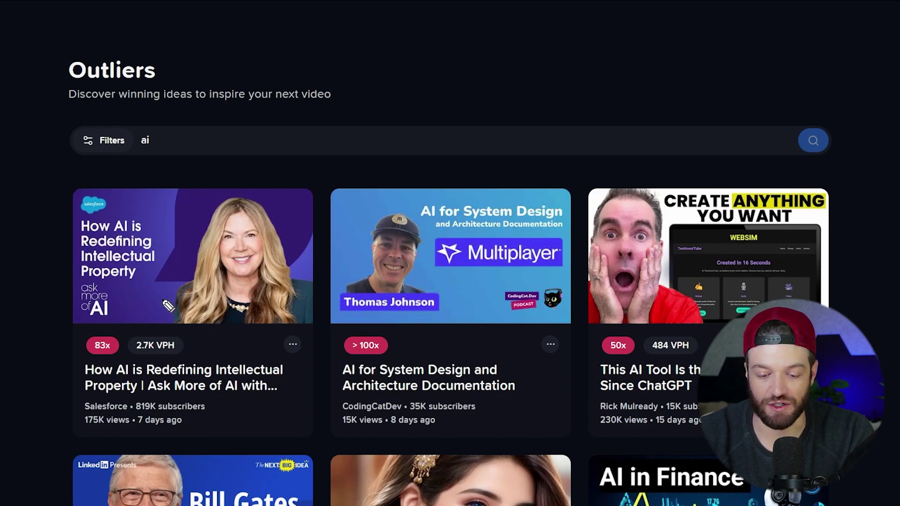
- Annotate the 83x and 2.7K VPH stats, then mark up the whole 50x video card
{"action": "mouse_move", "coordinate": [171, 293]}
{"action": "left_mouse_down"}
{"action": "mouse_move", "coordinate": [70, 296]}
{"action": "mouse_move", "coordinate": [51, 382]}
{"action": "mouse_move", "coordinate": [209, 351]}
{"action": "mouse_move", "coordinate": [156, 296]}
{"action": "left_mouse_up"}
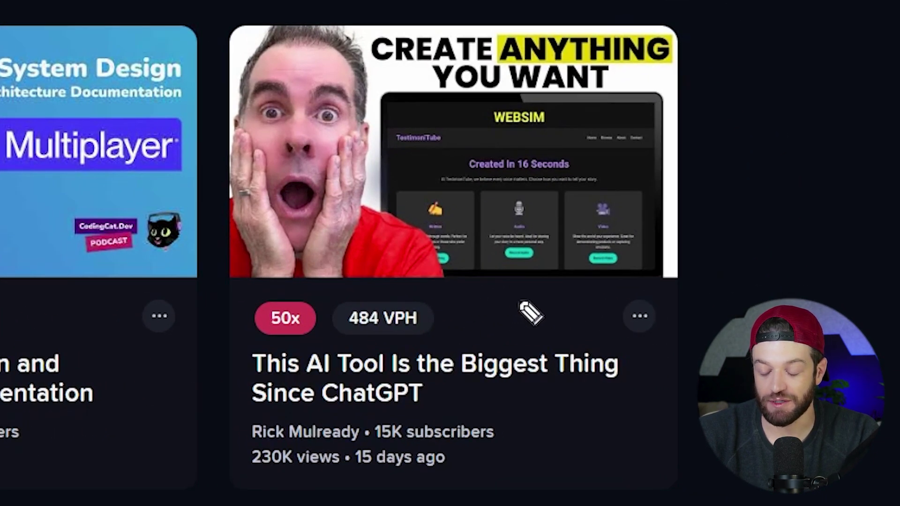
{"action": "mouse_move", "coordinate": [534, 281]}
{"action": "left_mouse_down"}
{"action": "mouse_move", "coordinate": [445, 241]}
{"action": "mouse_move", "coordinate": [185, 288]}
{"action": "mouse_move", "coordinate": [345, 472]}
{"action": "mouse_move", "coordinate": [674, 324]}
{"action": "mouse_move", "coordinate": [531, 286]}
{"action": "left_mouse_up"}
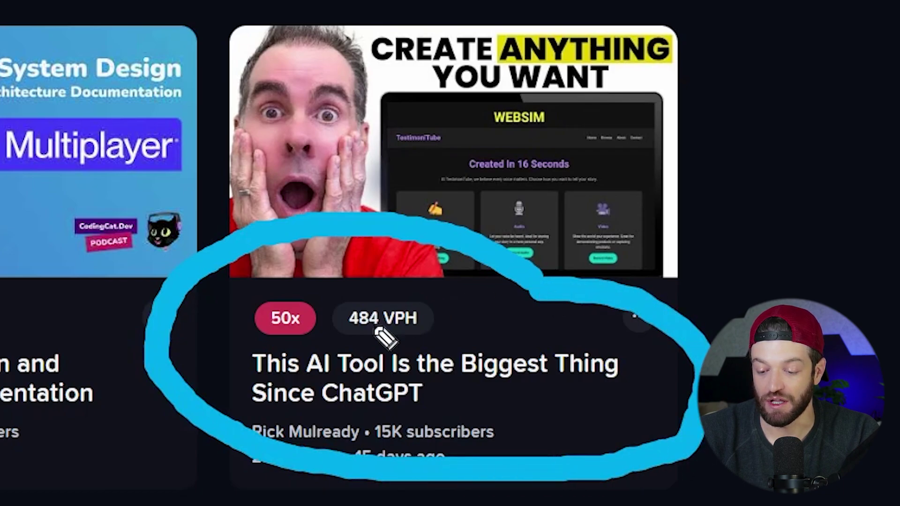
{"action": "left_click_drag", "start_coordinate": [368, 398], "coordinate": [605, 379]}
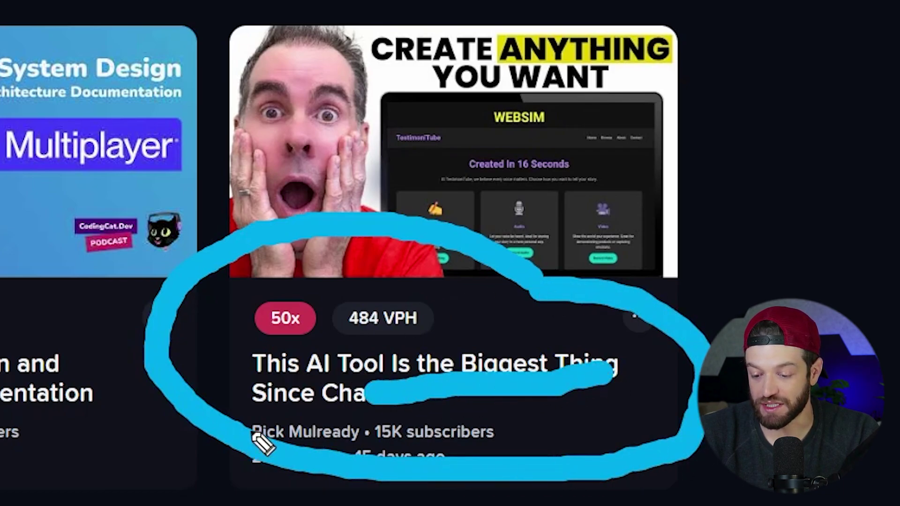
{"action": "left_click_drag", "start_coordinate": [261, 442], "coordinate": [462, 426]}
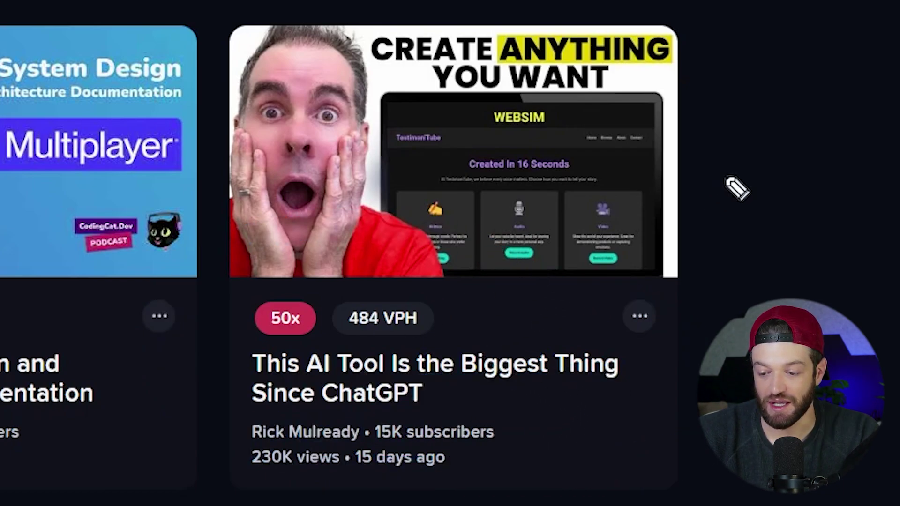
{"action": "mouse_move", "coordinate": [807, 174]}
{"action": "left_mouse_down"}
{"action": "mouse_move", "coordinate": [676, 6]}
{"action": "mouse_move", "coordinate": [154, 138]}
{"action": "mouse_move", "coordinate": [337, 427]}
{"action": "mouse_move", "coordinate": [731, 375]}
{"action": "mouse_move", "coordinate": [722, 87]}
{"action": "left_mouse_up"}
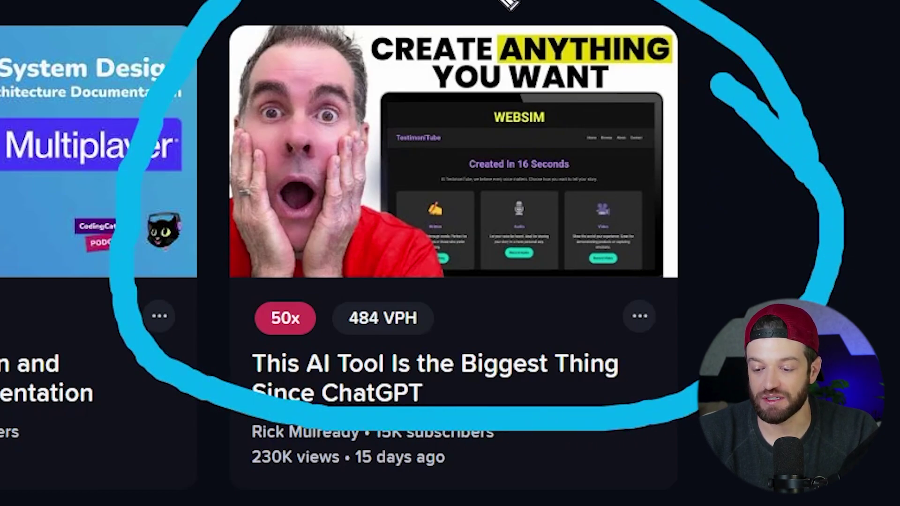
{"action": "mouse_move", "coordinate": [213, 18]}
{"action": "left_mouse_down"}
{"action": "mouse_move", "coordinate": [161, 175]}
{"action": "mouse_move", "coordinate": [233, 396]}
{"action": "mouse_move", "coordinate": [181, 440]}
{"action": "mouse_move", "coordinate": [472, 492]}
{"action": "mouse_move", "coordinate": [694, 436]}
{"action": "mouse_move", "coordinate": [829, 176]}
{"action": "mouse_move", "coordinate": [817, 114]}
{"action": "left_mouse_up"}
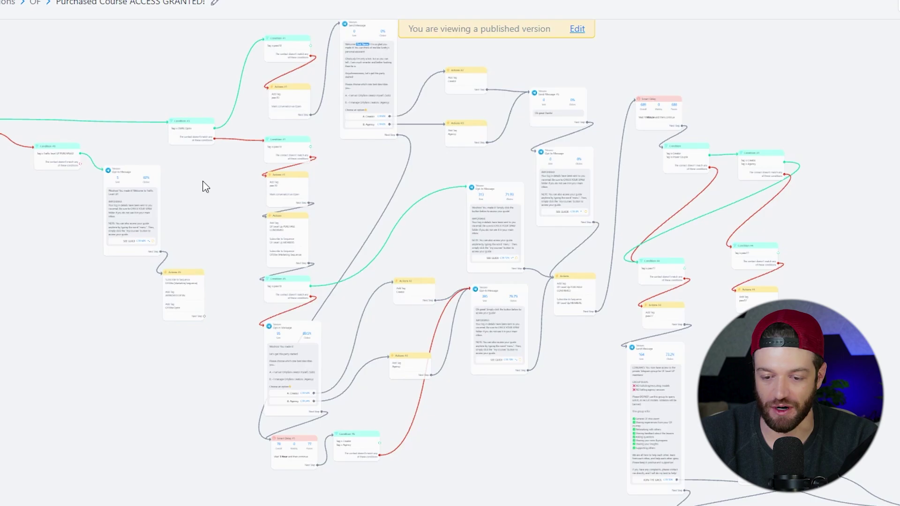
- Pan around the Purchased Course ACCESS GRANTED! flow to view its message and condition steps
{"action": "scroll", "coordinate": [205, 206], "scroll_direction": "up", "scroll_amount": 2}
{"action": "scroll", "coordinate": [205, 206], "scroll_direction": "up", "scroll_amount": 2}
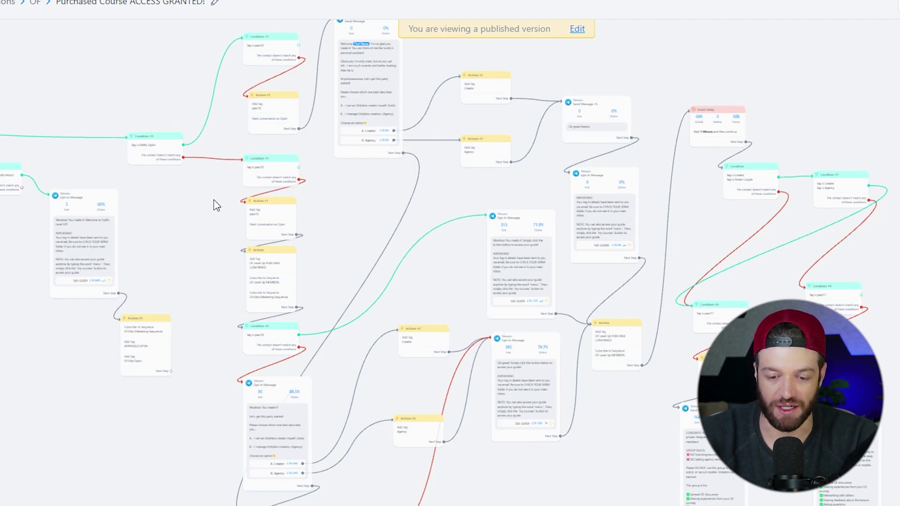
{"action": "scroll", "coordinate": [250, 219], "scroll_direction": "down", "scroll_amount": 4}
{"action": "scroll", "coordinate": [250, 227], "scroll_direction": "up", "scroll_amount": 2}
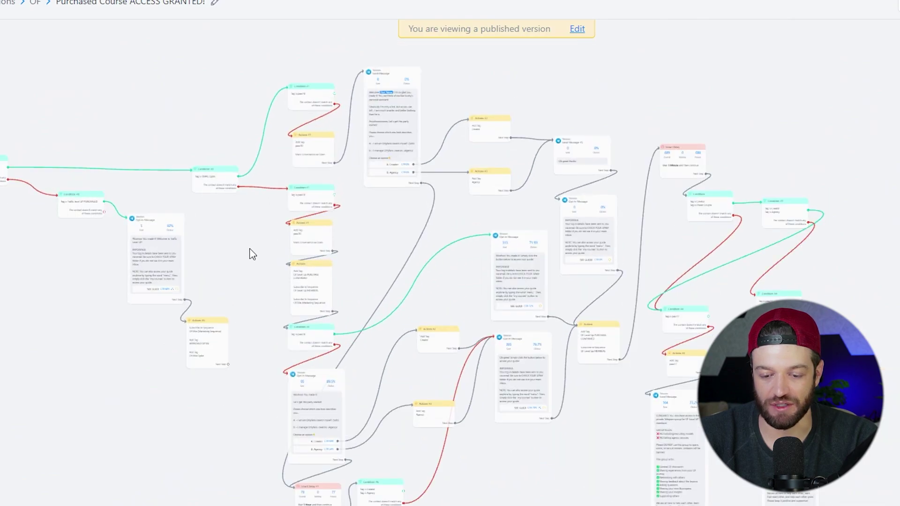
{"action": "left_click_drag", "start_coordinate": [251, 253], "coordinate": [223, 263]}
- Open Of Elite (Marketing Sequence) from the Sequences list and scroll through its timed sends
{"action": "left_click", "coordinate": [8, 2]}
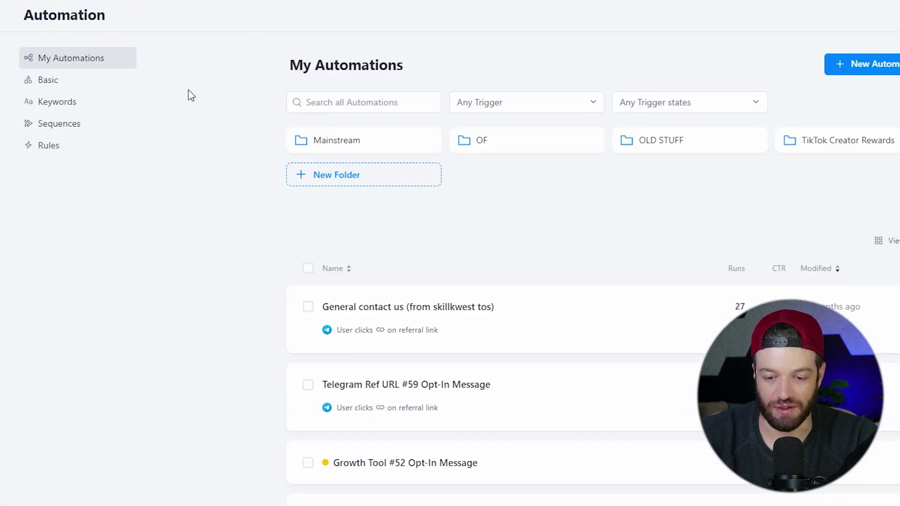
{"action": "left_click", "coordinate": [71, 127]}
{"action": "scroll", "coordinate": [456, 138], "scroll_direction": "down", "scroll_amount": 6}
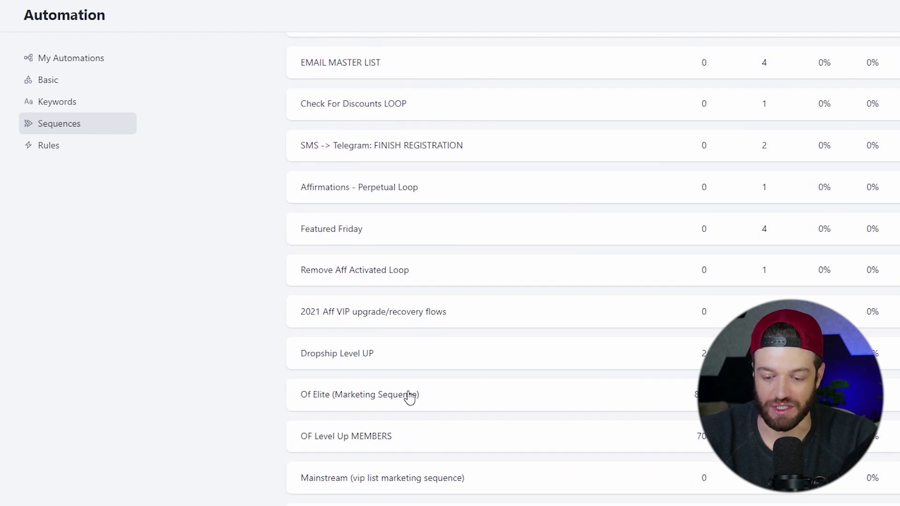
{"action": "left_click", "coordinate": [409, 397]}
{"action": "scroll", "coordinate": [321, 83], "scroll_direction": "down", "scroll_amount": 10}
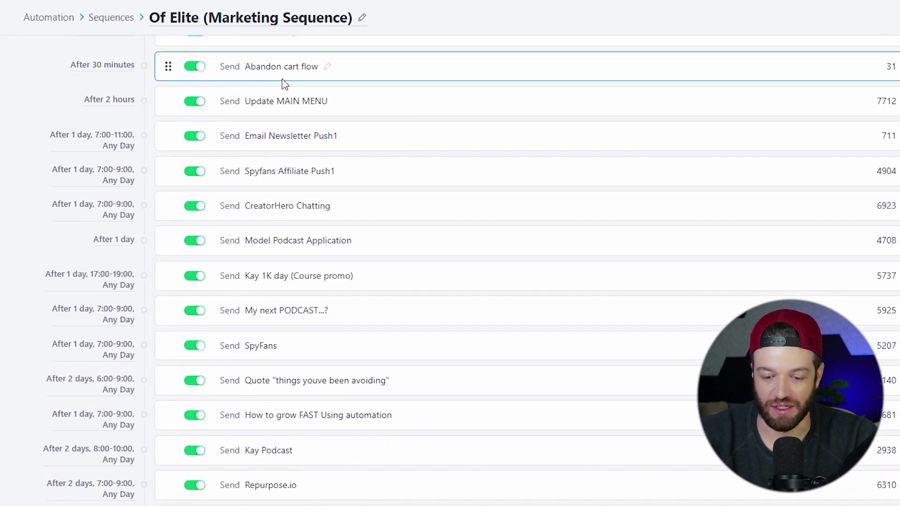
{"action": "scroll", "coordinate": [266, 66], "scroll_direction": "down", "scroll_amount": 8}
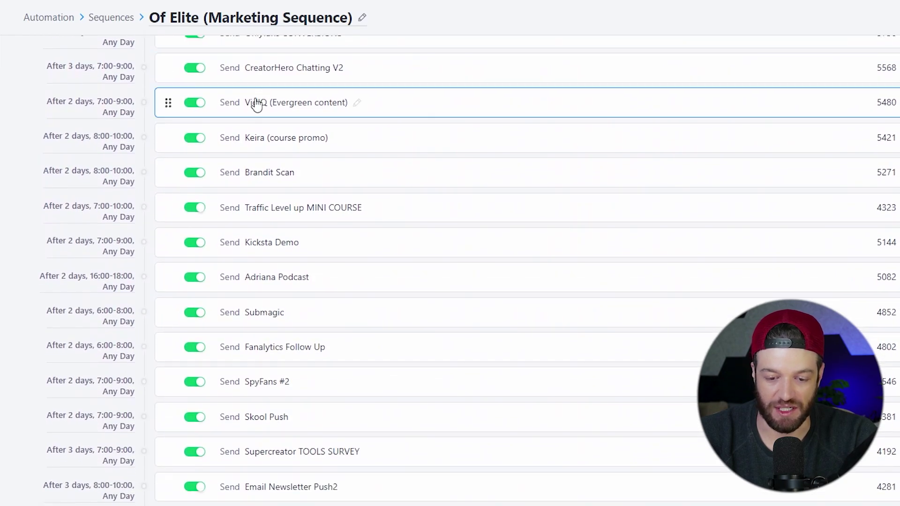
{"action": "scroll", "coordinate": [255, 103], "scroll_direction": "up", "scroll_amount": 5}
{"action": "scroll", "coordinate": [260, 124], "scroll_direction": "up", "scroll_amount": 3}
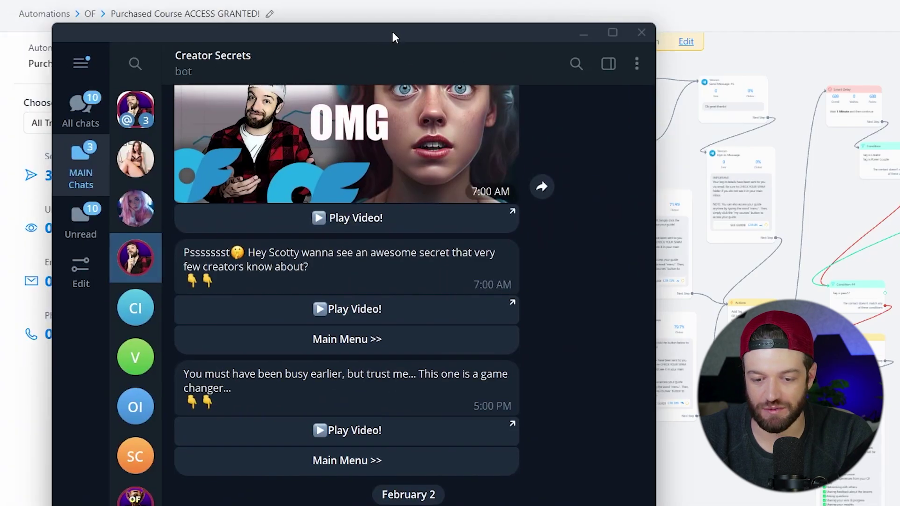
- Move Telegram over the browser and scroll the Creator Secrets chat to the Main Menu
{"action": "left_click_drag", "start_coordinate": [392, 32], "coordinate": [483, 5]}
{"action": "scroll", "coordinate": [455, 110], "scroll_direction": "down", "scroll_amount": 15}
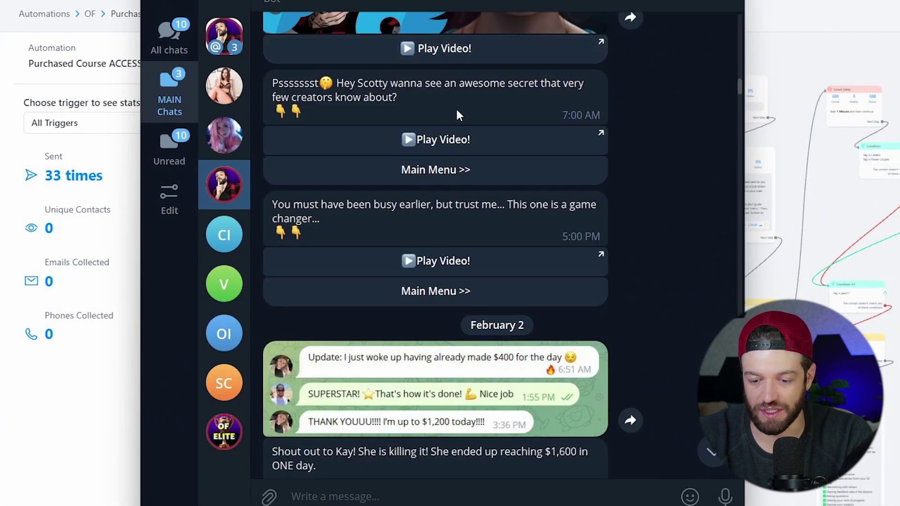
{"action": "scroll", "coordinate": [495, 156], "scroll_direction": "down", "scroll_amount": 15}
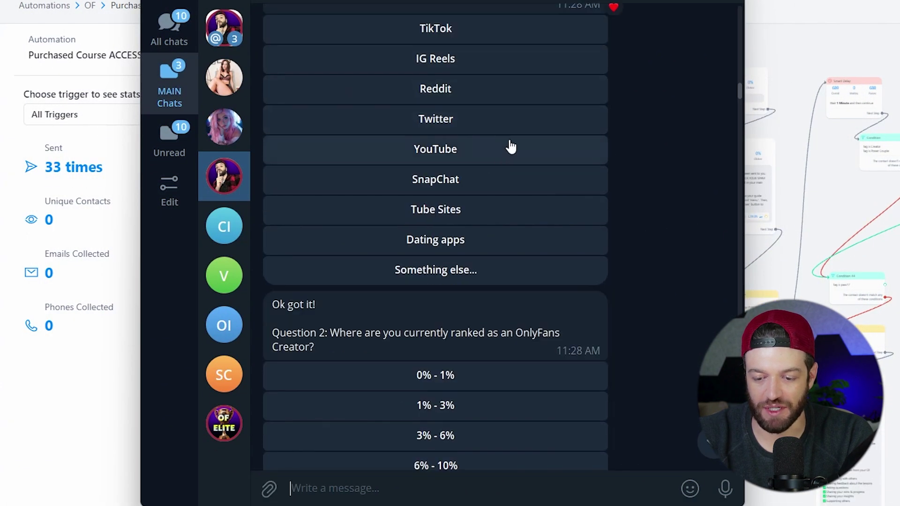
{"action": "scroll", "coordinate": [514, 134], "scroll_direction": "down", "scroll_amount": 20}
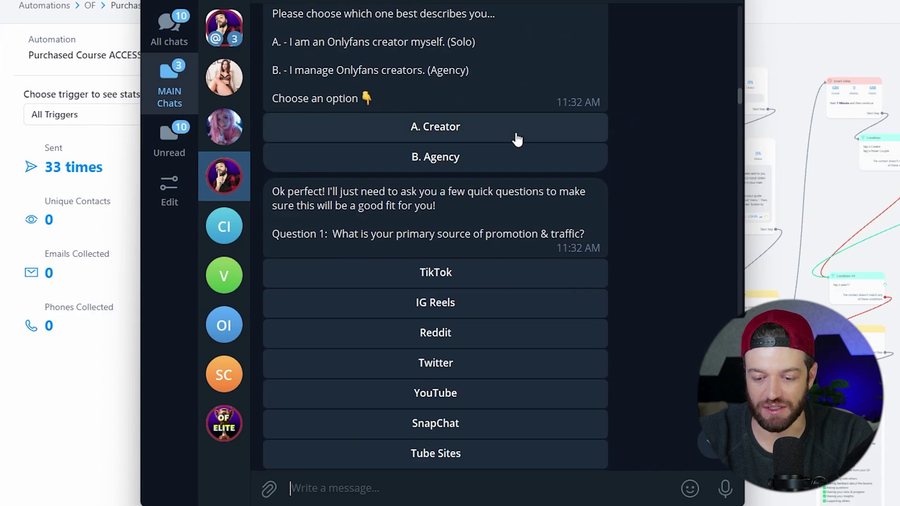
{"action": "scroll", "coordinate": [521, 144], "scroll_direction": "down", "scroll_amount": 10}
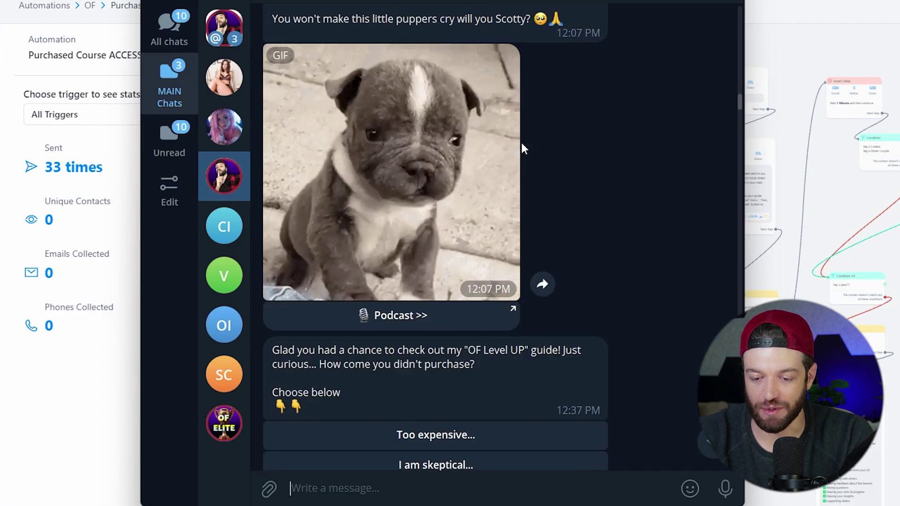
{"action": "scroll", "coordinate": [517, 131], "scroll_direction": "down", "scroll_amount": 6}
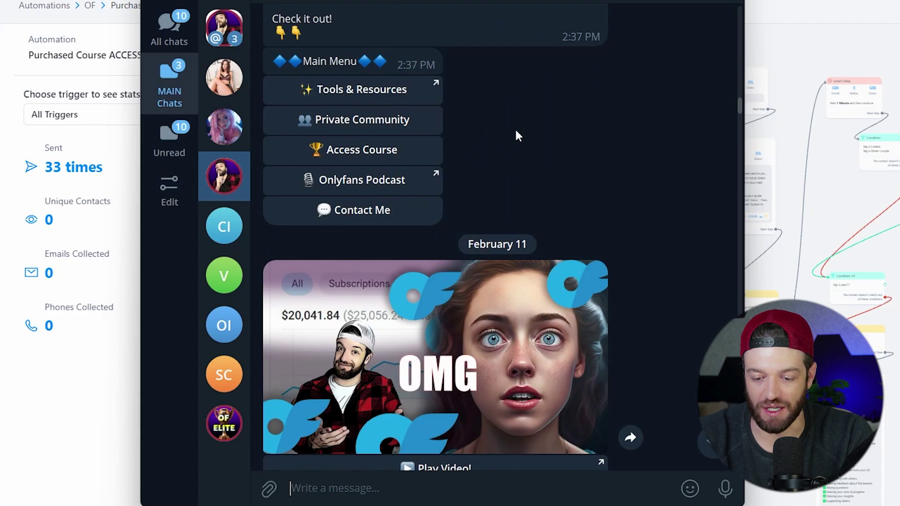